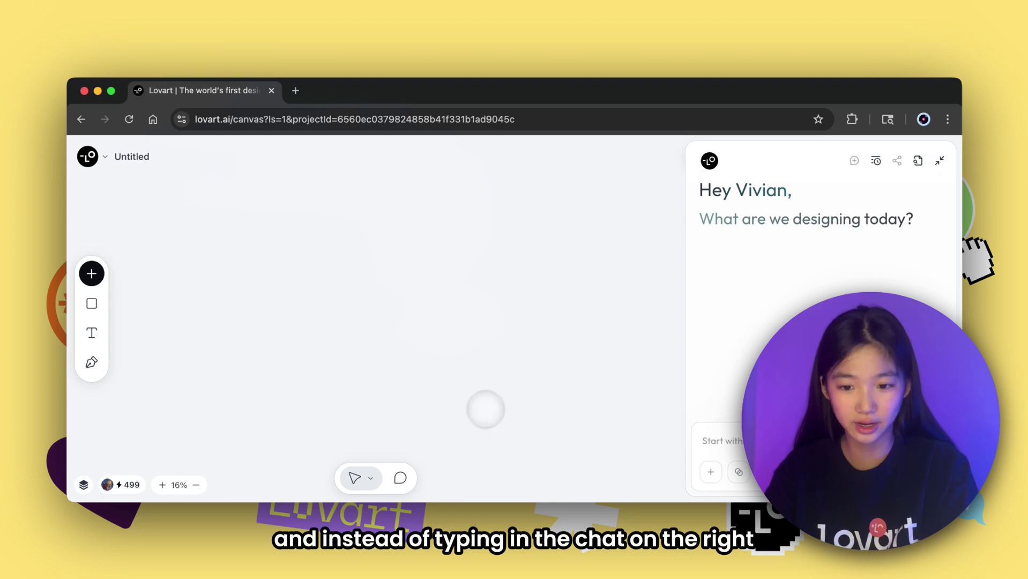
- Add an image generator to the canvas and switch its model from GPT to FLUX.1
{"action": "left_click", "coordinate": [91, 273]}
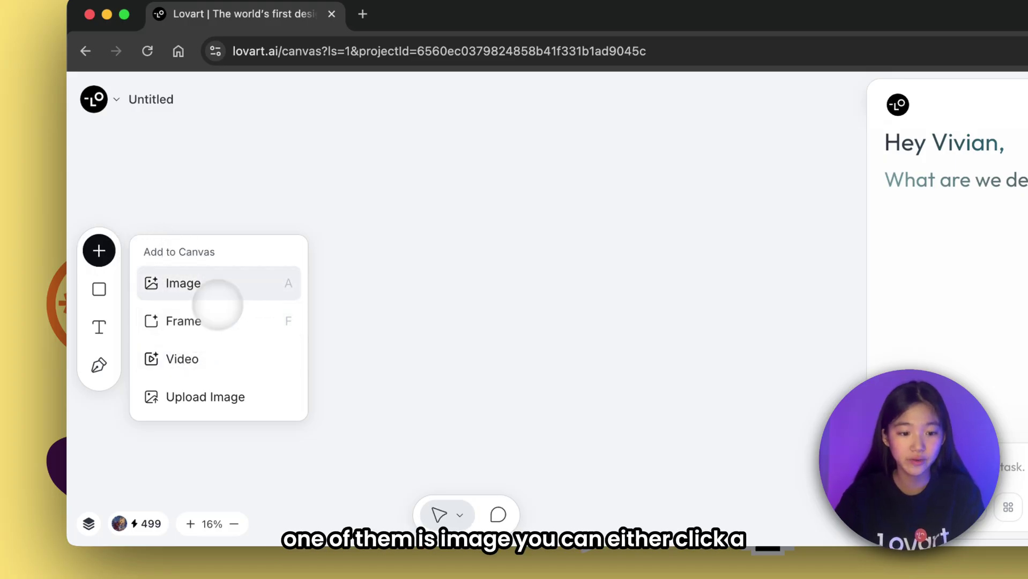
{"action": "left_click", "coordinate": [230, 288]}
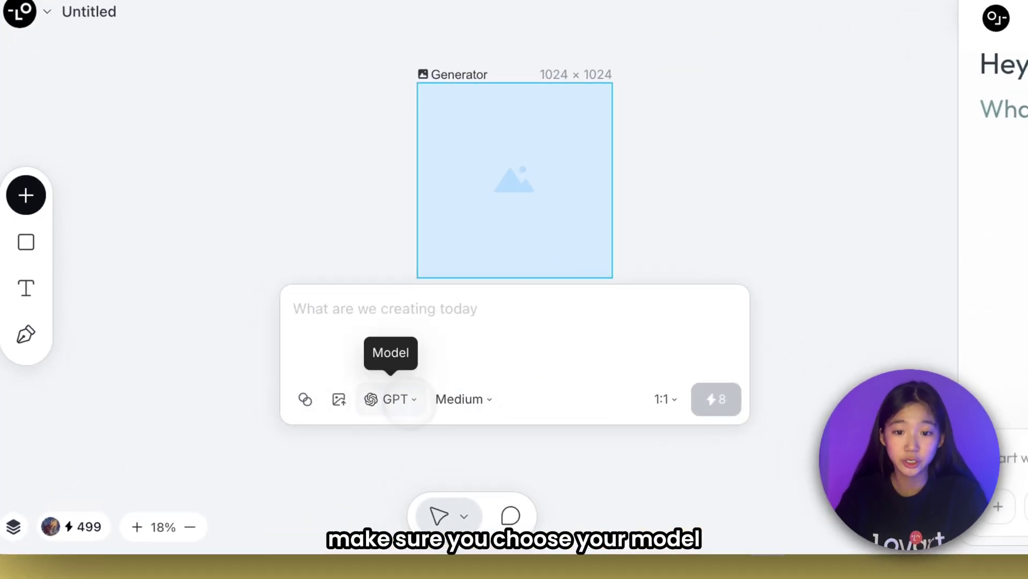
{"action": "left_click", "coordinate": [391, 399]}
{"action": "left_click", "coordinate": [415, 314]}
- Keep FLUX.1 and change the generator format from 1:1 to 4:3 (1024 × 768)
{"action": "left_click", "coordinate": [396, 398]}
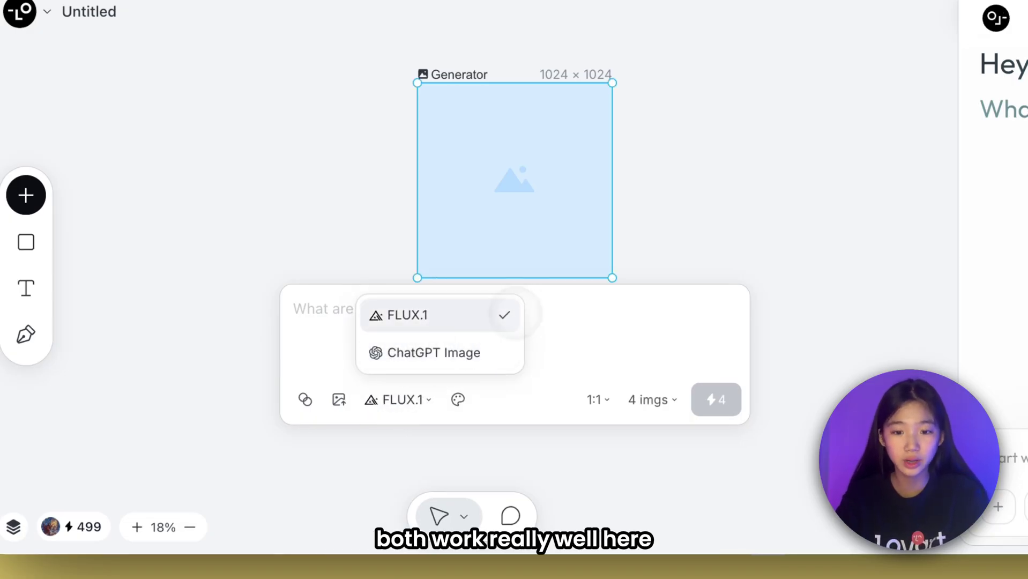
{"action": "left_click", "coordinate": [515, 314]}
{"action": "left_click", "coordinate": [594, 397]}
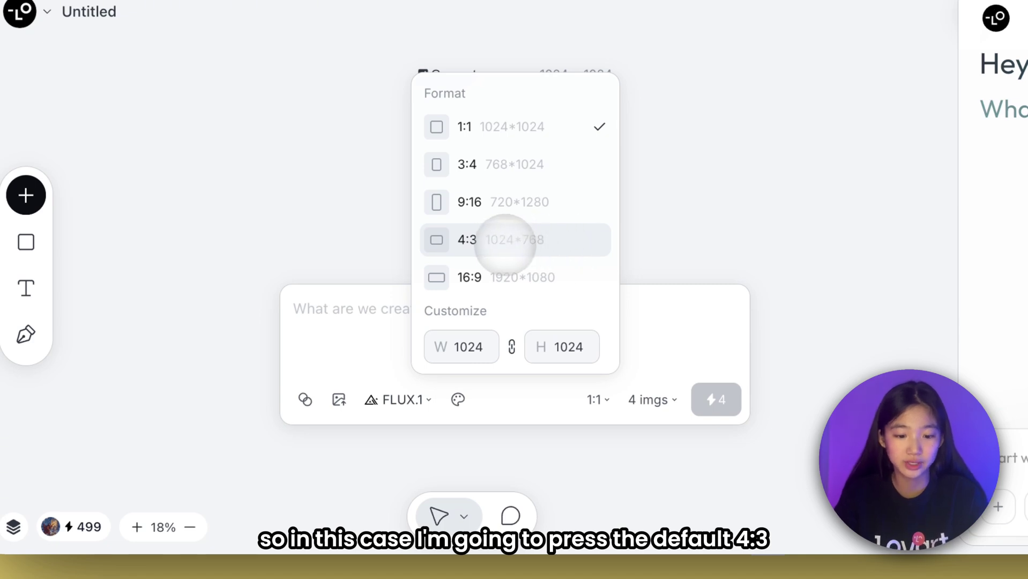
{"action": "left_click", "coordinate": [501, 241]}
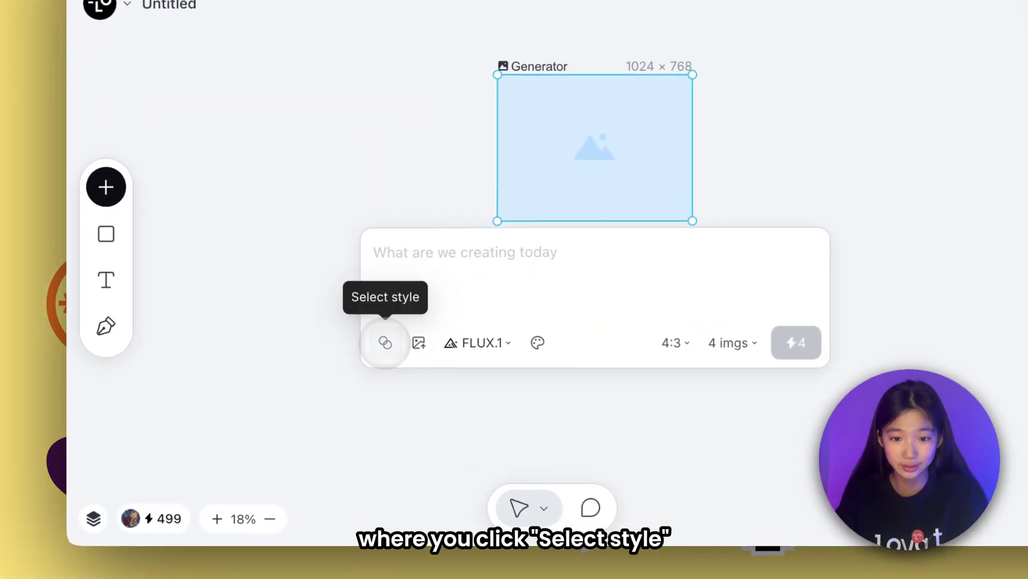
- Browse the style library, preview Toon Reality Mix's examples, then attach Toon Reality Mix as the style
{"action": "left_click", "coordinate": [384, 343]}
{"action": "scroll", "coordinate": [482, 338], "scroll_direction": "down", "scroll_amount": 6}
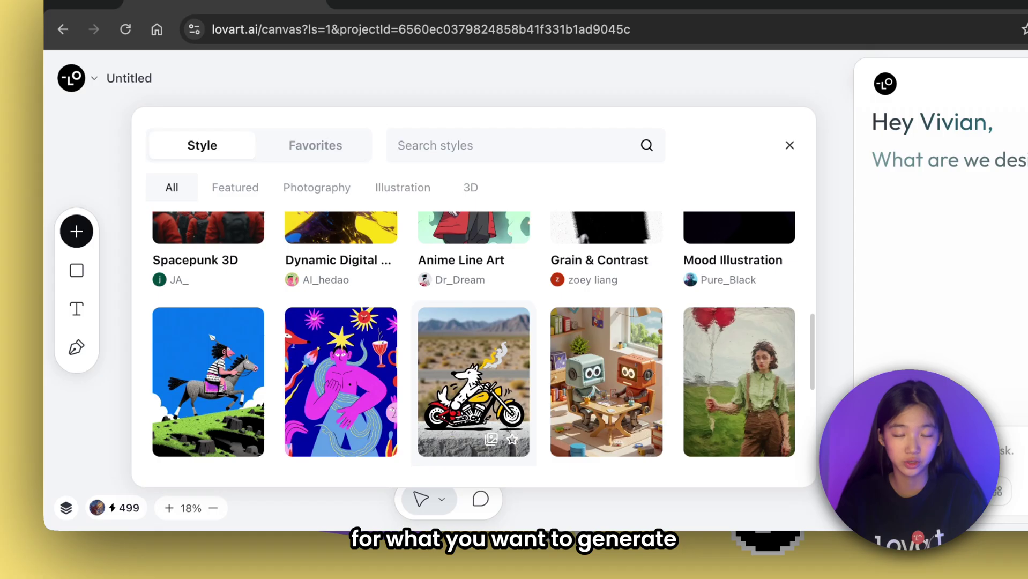
{"action": "scroll", "coordinate": [473, 375], "scroll_direction": "down", "scroll_amount": 1}
{"action": "scroll", "coordinate": [473, 333], "scroll_direction": "down", "scroll_amount": 1}
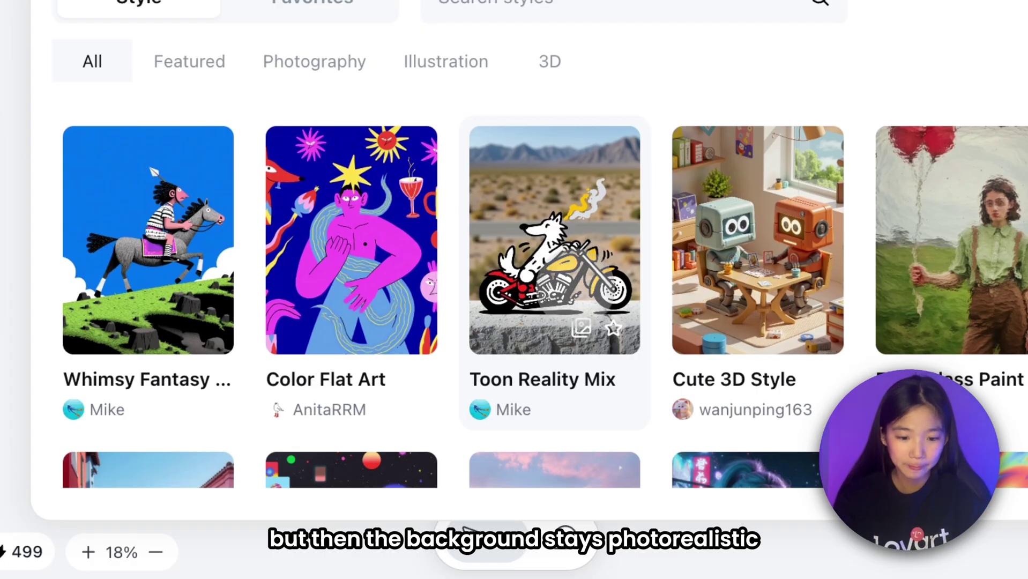
{"action": "left_click", "coordinate": [581, 327]}
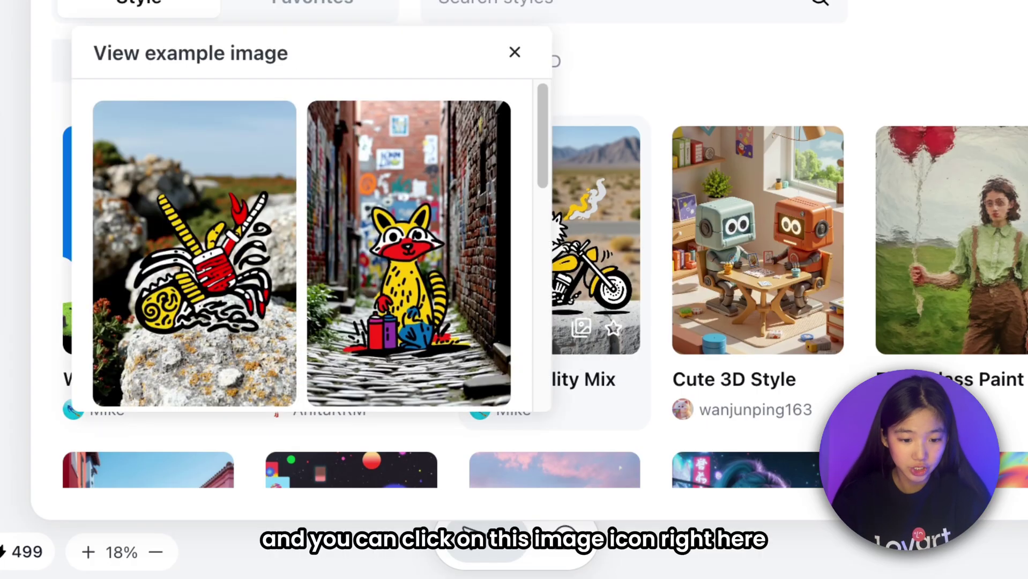
{"action": "scroll", "coordinate": [516, 310], "scroll_direction": "down", "scroll_amount": 5}
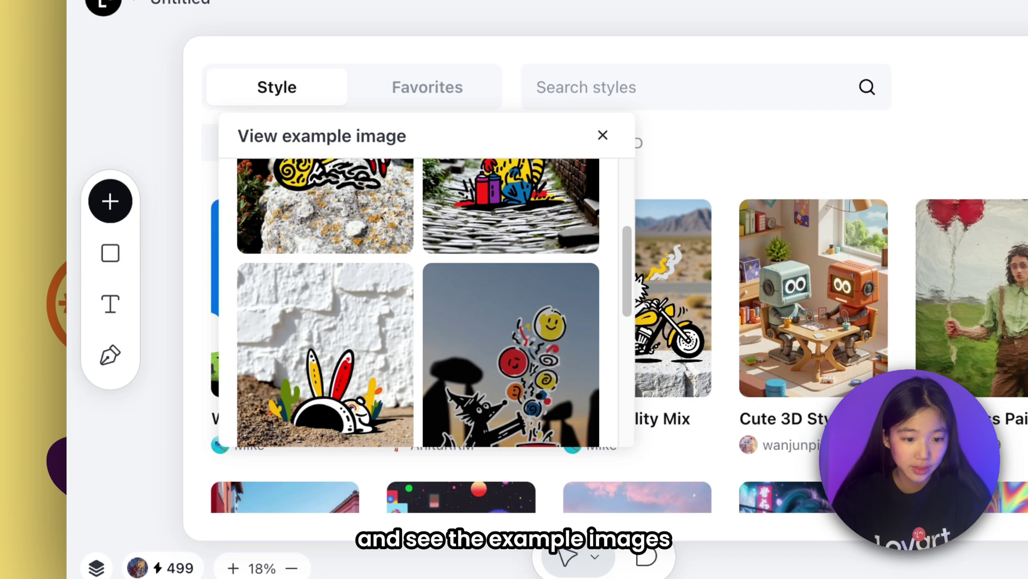
{"action": "scroll", "coordinate": [541, 351], "scroll_direction": "down", "scroll_amount": 10}
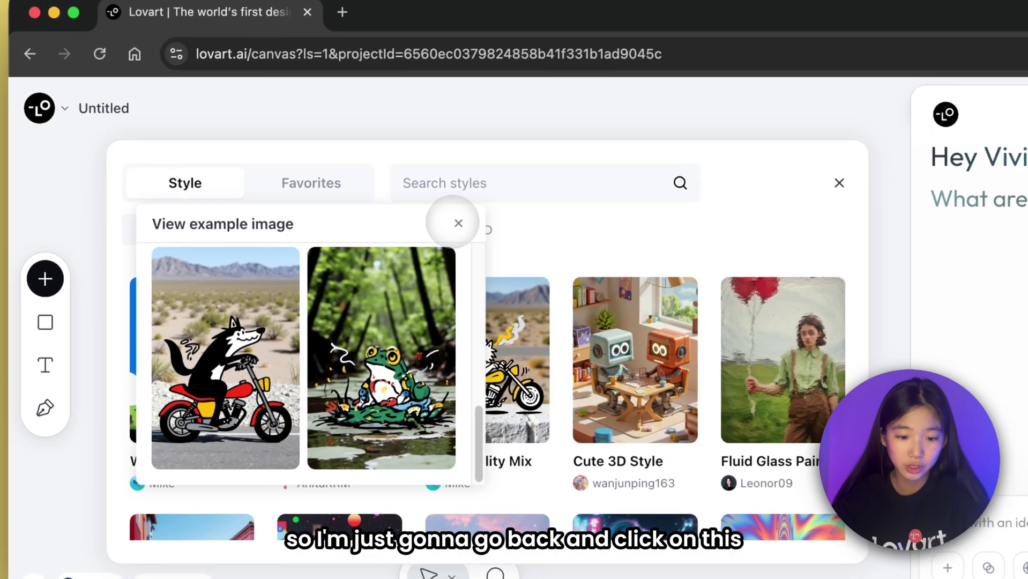
{"action": "left_click", "coordinate": [458, 223]}
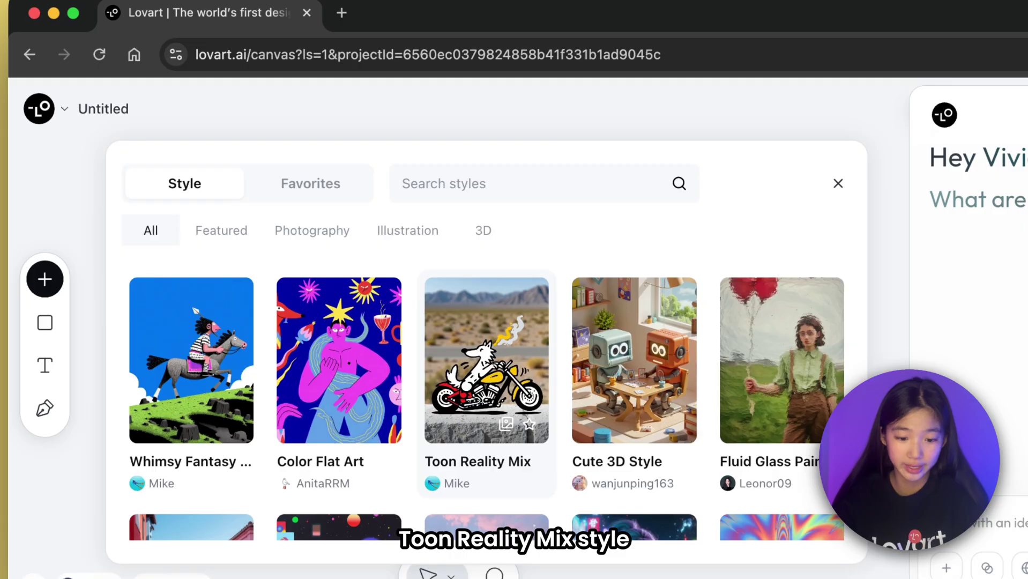
{"action": "left_click", "coordinate": [463, 338]}
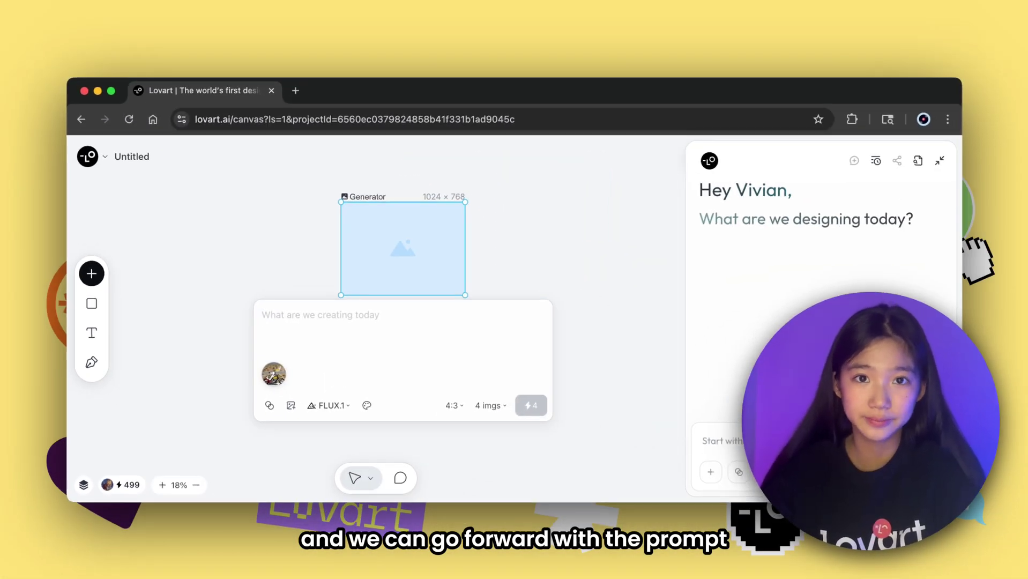
- Enter the 'A cartoon-styled' Statue of Liberty motorcycle prompt and generate 4 images
{"action": "type", "text": "A cartoon-style Statue of Liberty riding a bright red motorcycle,"}
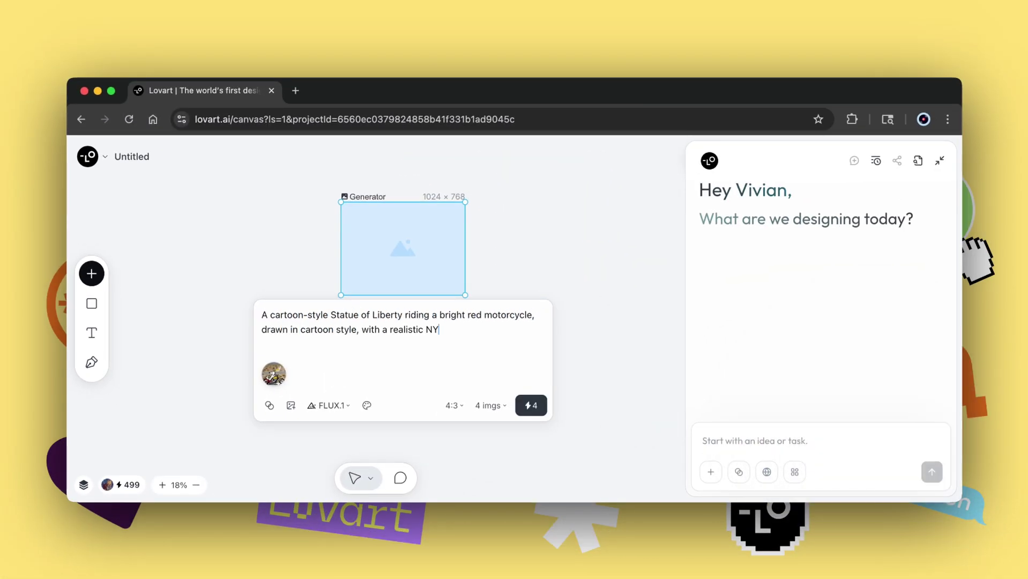
{"action": "type", "text": "d"}
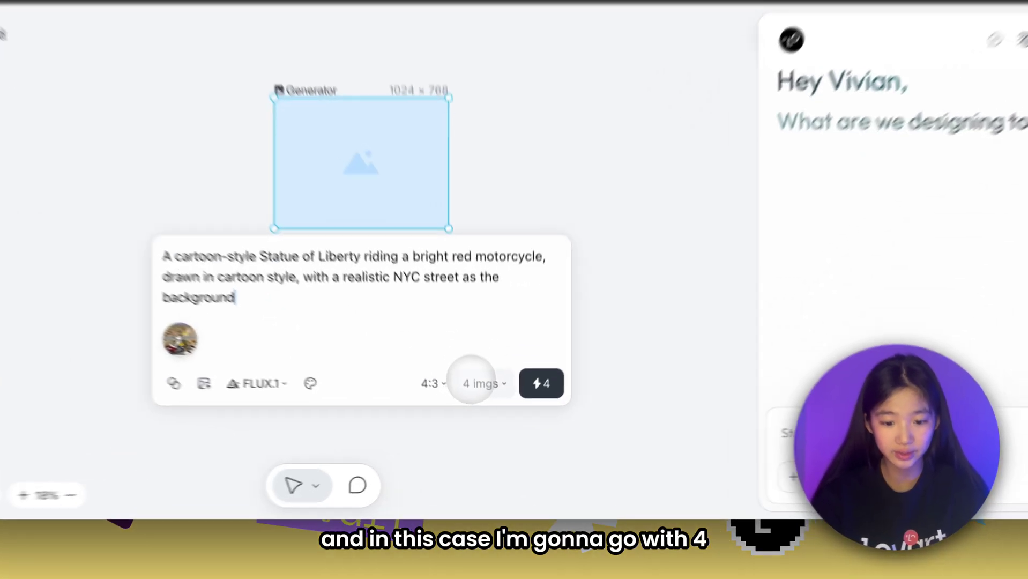
{"action": "left_click", "coordinate": [484, 404]}
{"action": "left_click", "coordinate": [484, 300]}
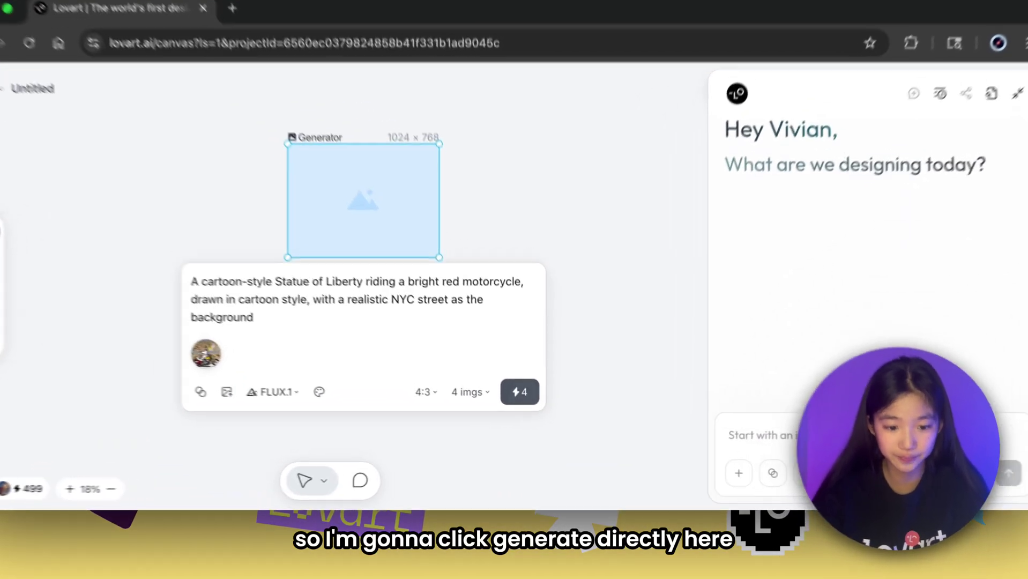
{"action": "left_click", "coordinate": [530, 405]}
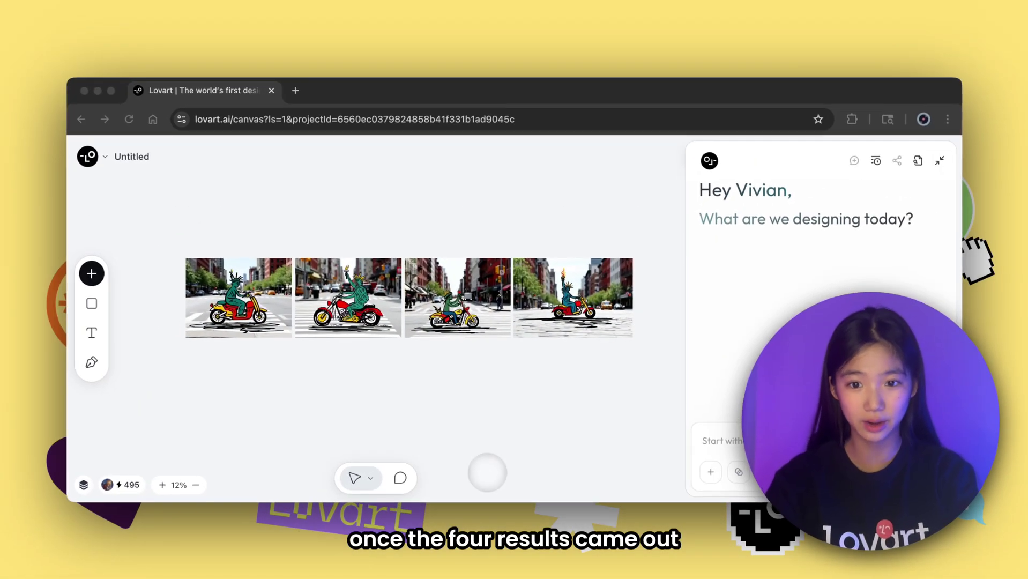
- Zoom and pan across the four generated results to inspect the last one
{"action": "left_click", "coordinate": [467, 313]}
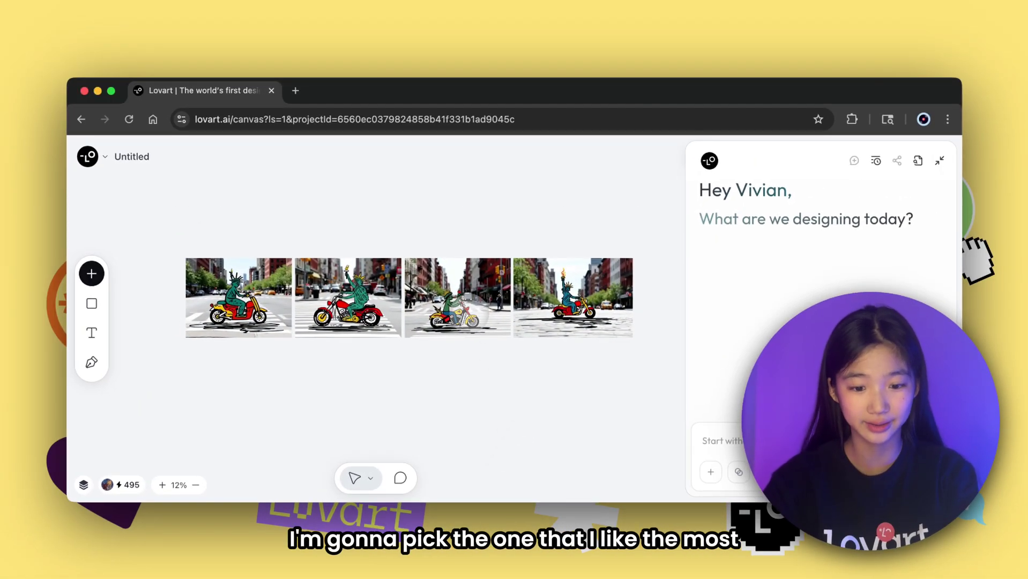
{"action": "scroll", "coordinate": [467, 313], "scroll_direction": "up", "scroll_amount": 3}
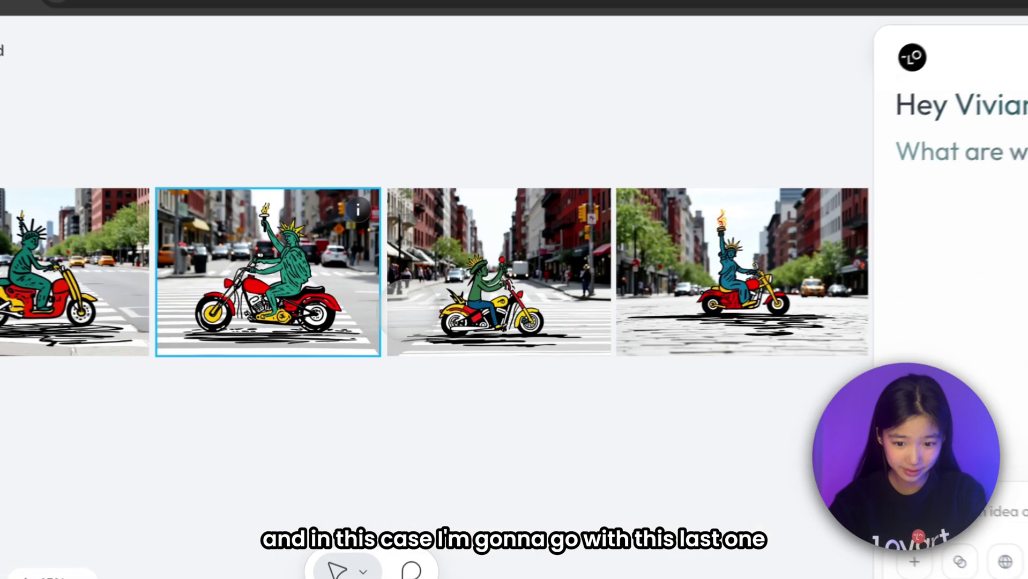
{"action": "scroll", "coordinate": [643, 289], "scroll_direction": "right", "scroll_amount": 3}
{"action": "scroll", "coordinate": [643, 289], "scroll_direction": "up", "scroll_amount": 3}
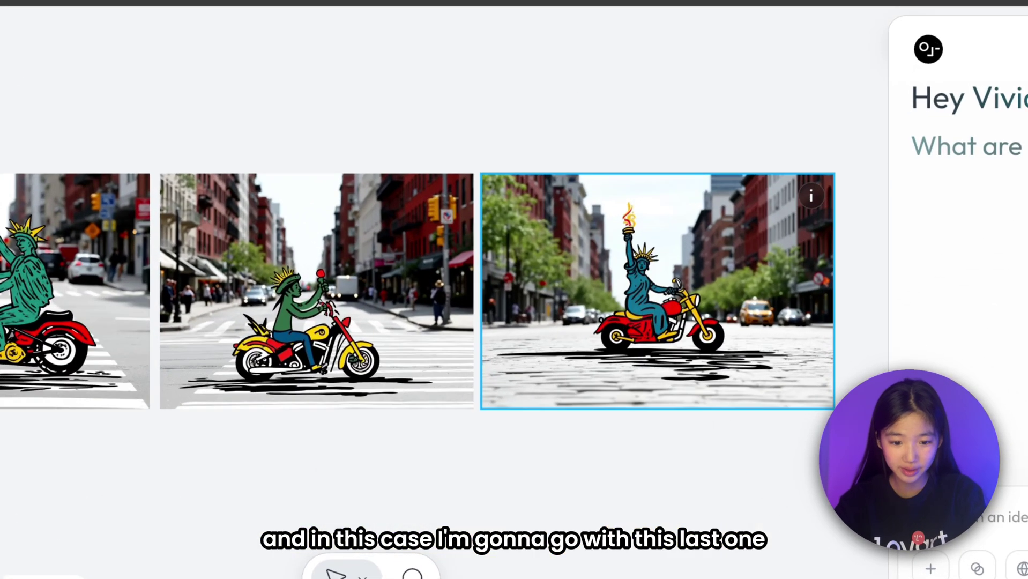
{"action": "scroll", "coordinate": [643, 290], "scroll_direction": "right", "scroll_amount": 2}
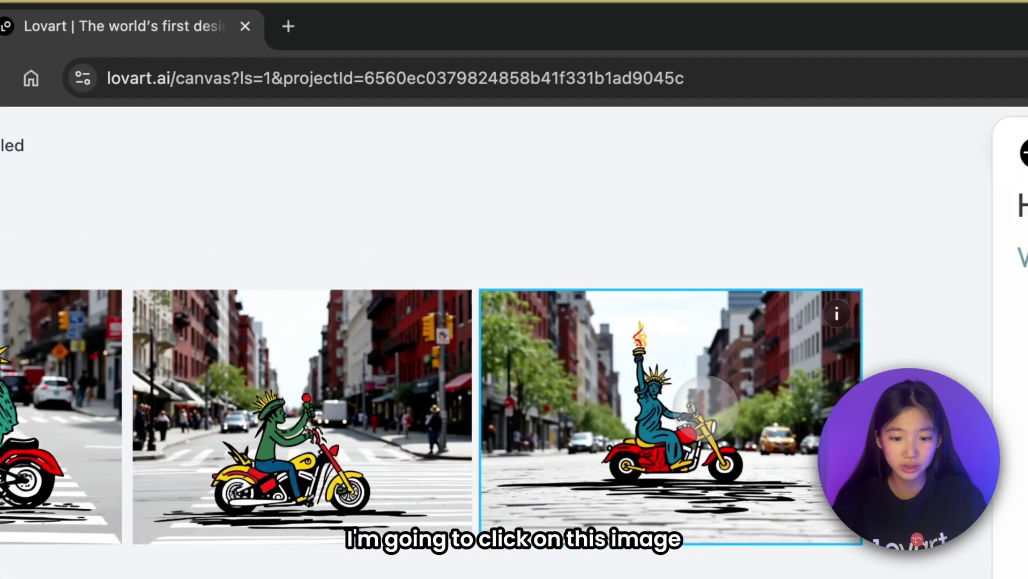
- Extract the Liberty rider from the last image into its own layer for 30 credits
{"action": "left_click", "coordinate": [507, 306]}
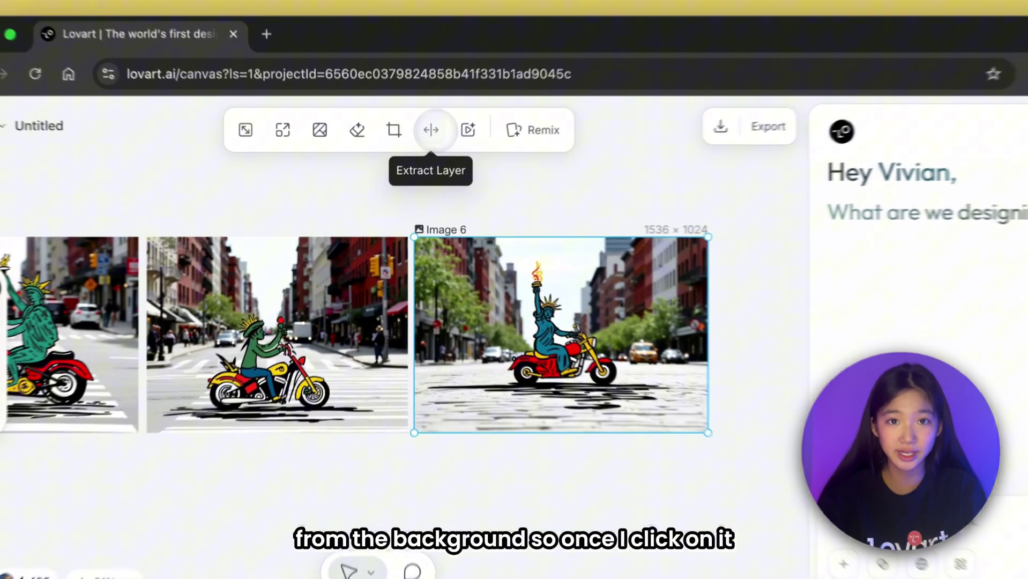
{"action": "left_click", "coordinate": [413, 159]}
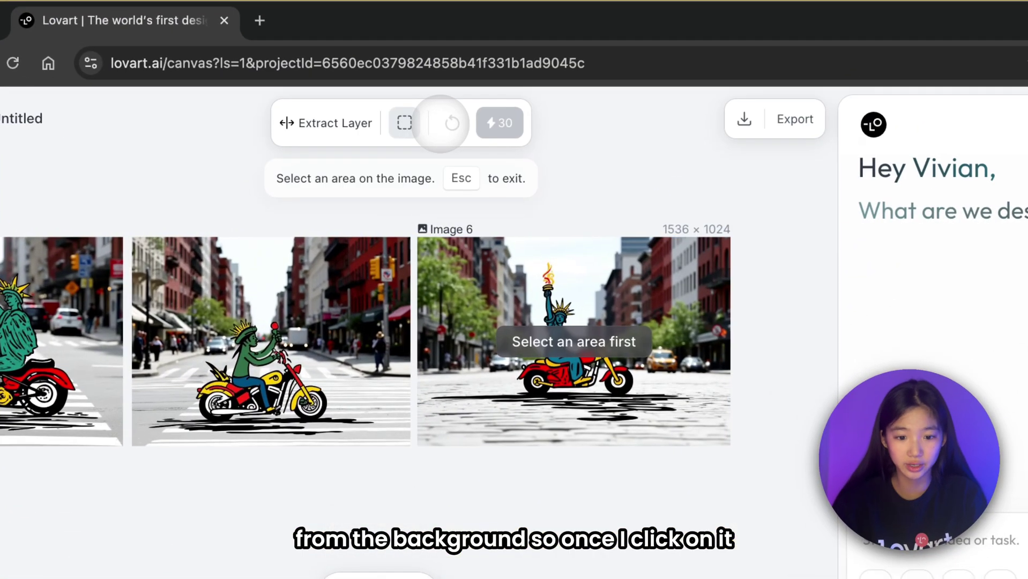
{"action": "scroll", "coordinate": [514, 263], "scroll_direction": "up", "scroll_amount": 5}
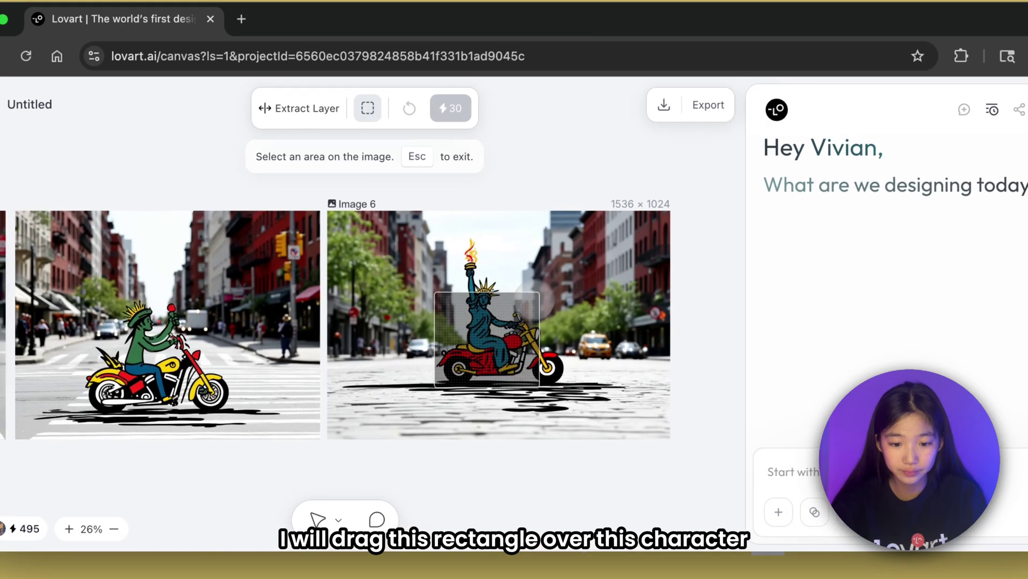
{"action": "left_click_drag", "start_coordinate": [477, 349], "coordinate": [632, 174]}
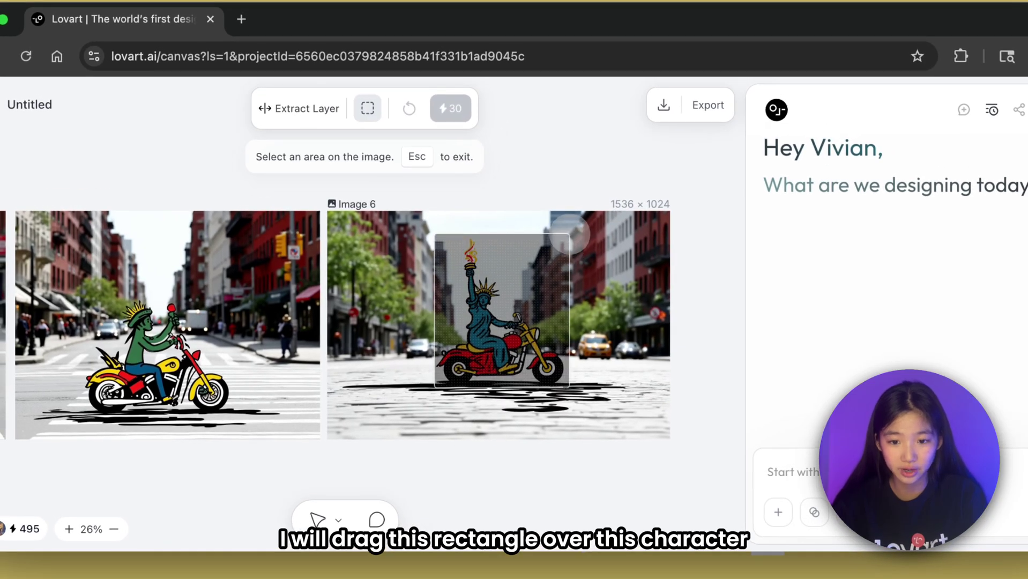
{"action": "left_click_drag", "start_coordinate": [569, 234], "coordinate": [569, 234]}
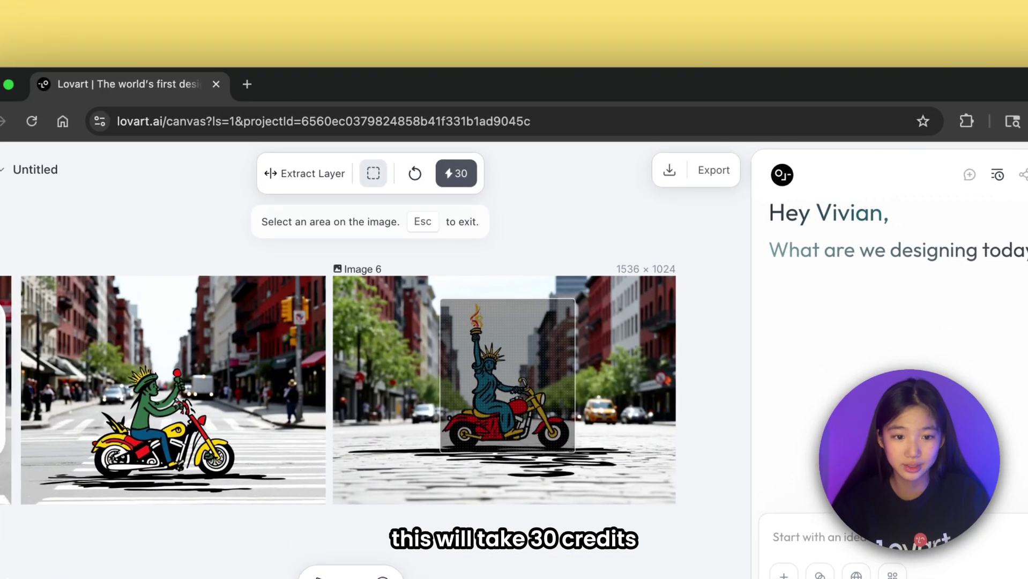
{"action": "left_click", "coordinate": [455, 173]}
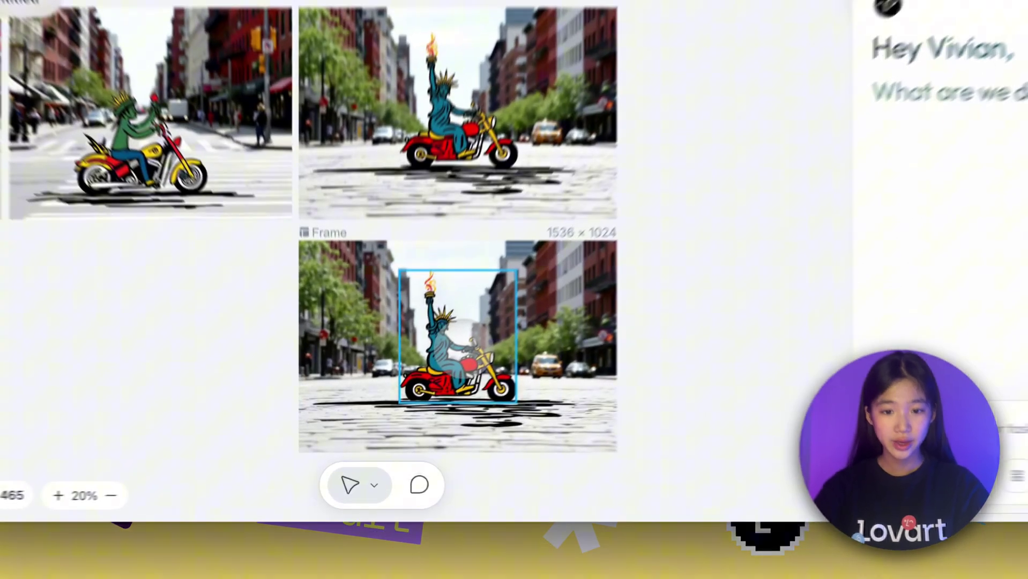
- Select the cut-out cartoon Liberty rider layer inside the new frame
{"action": "left_click", "coordinate": [482, 343]}
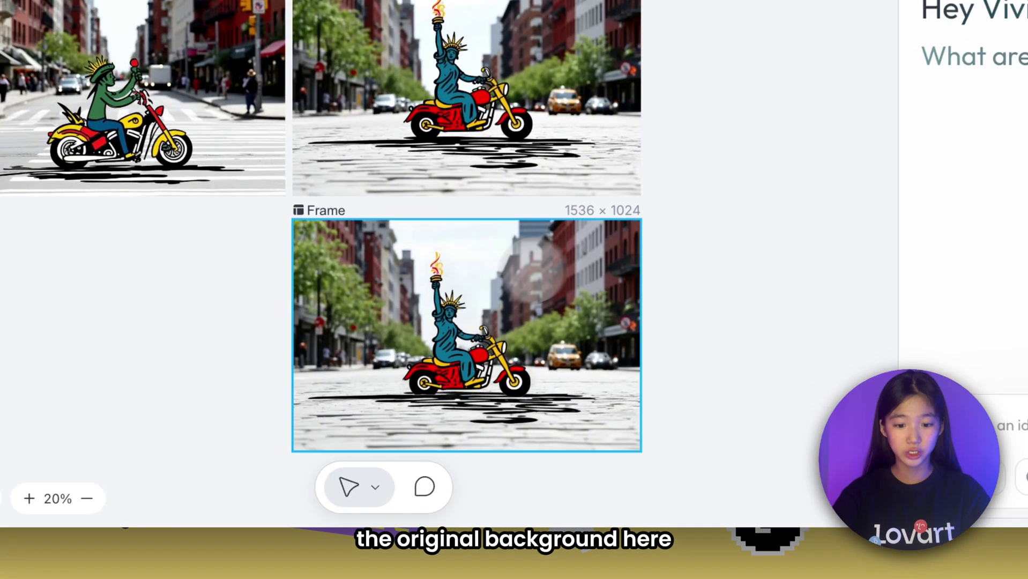
{"action": "left_click", "coordinate": [481, 362]}
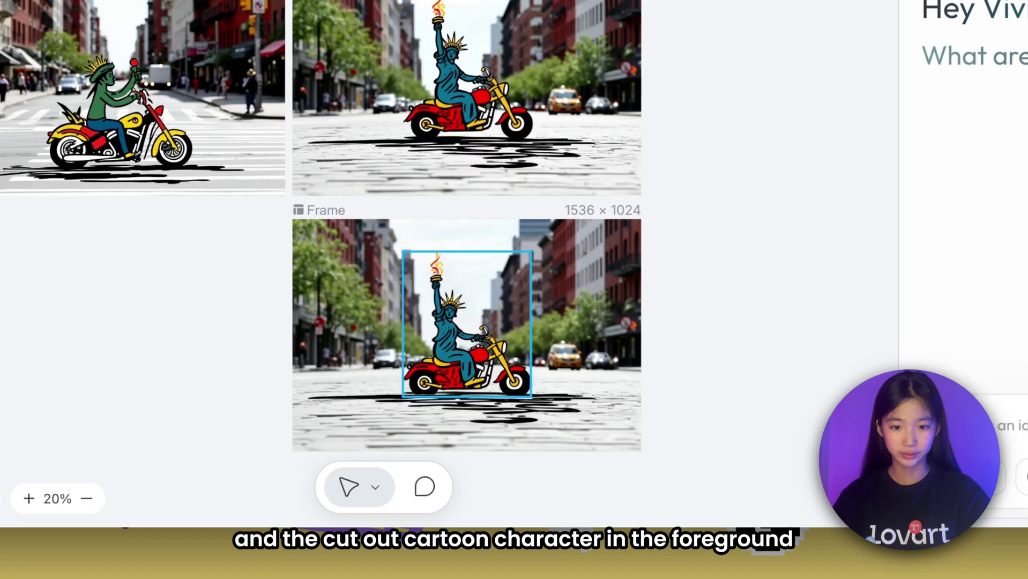
- Drag the Liberty rider to the frame's lower-left corner, then select the whole street frame
{"action": "left_click", "coordinate": [479, 364]}
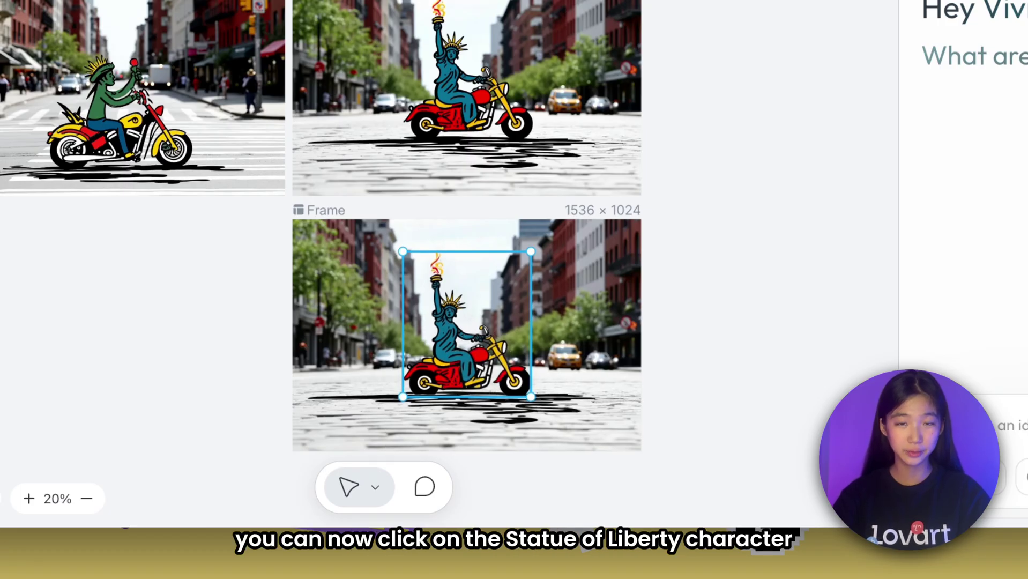
{"action": "left_click_drag", "start_coordinate": [479, 364], "coordinate": [407, 377]}
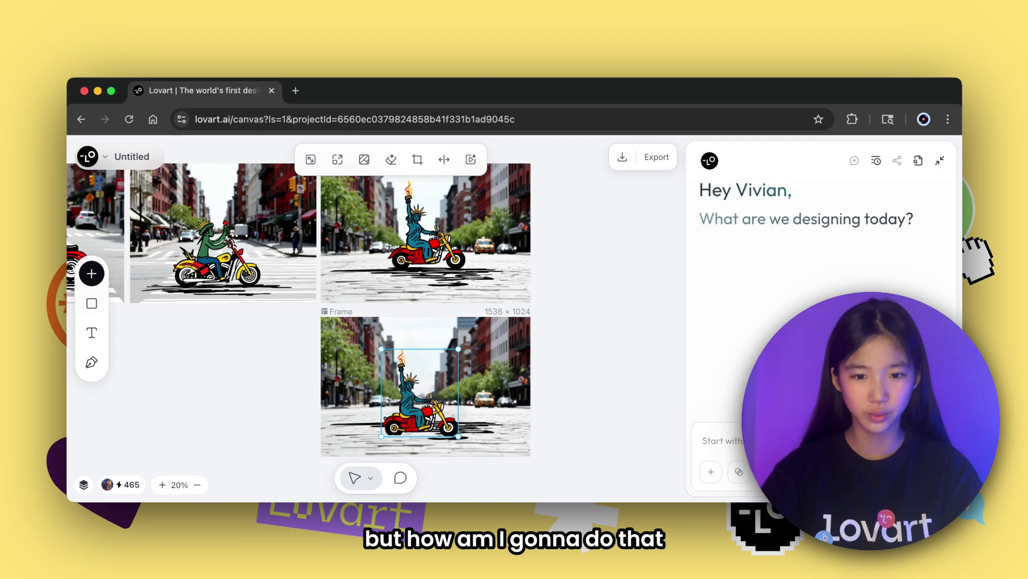
{"action": "scroll", "coordinate": [423, 322], "scroll_direction": "up", "scroll_amount": 3}
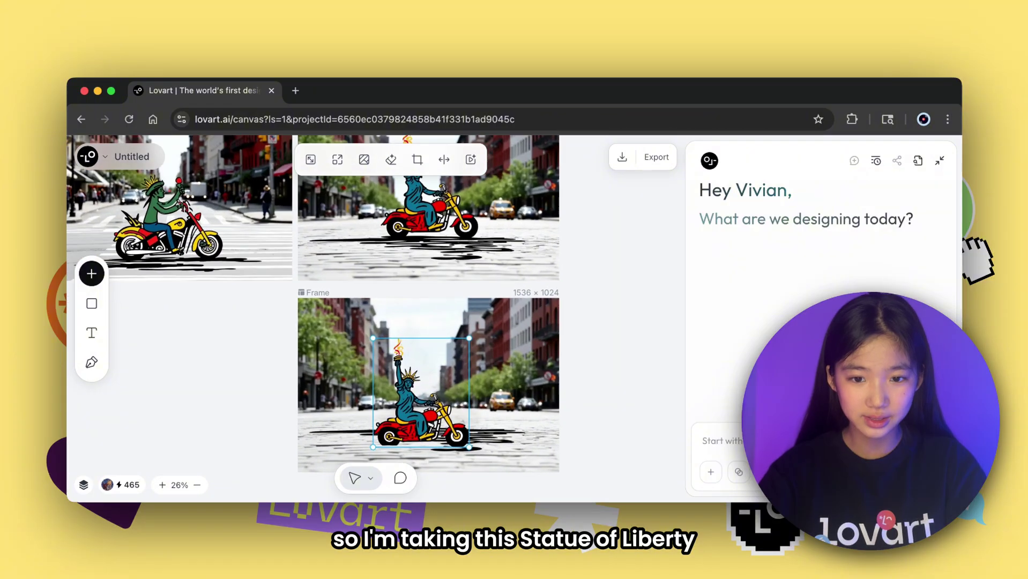
{"action": "scroll", "coordinate": [450, 342], "scroll_direction": "up", "scroll_amount": 1}
{"action": "left_click_drag", "start_coordinate": [449, 340], "coordinate": [365, 324]}
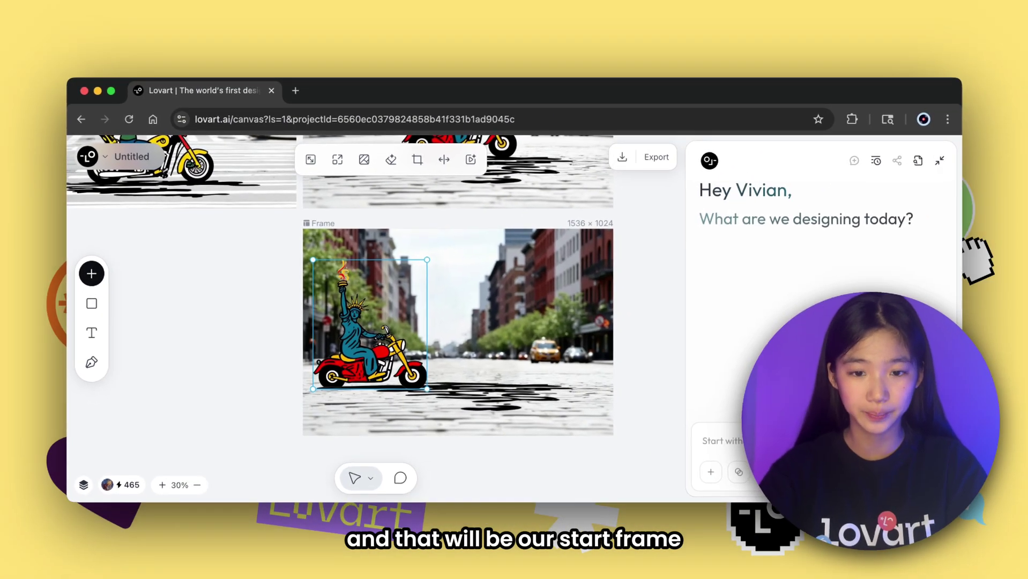
{"action": "scroll", "coordinate": [224, 202], "scroll_direction": "right", "scroll_amount": 2}
{"action": "left_click", "coordinate": [224, 202]}
- Copy-paste the start frame and drag the rider to the right edge of the copy
{"action": "left_click", "coordinate": [277, 231]}
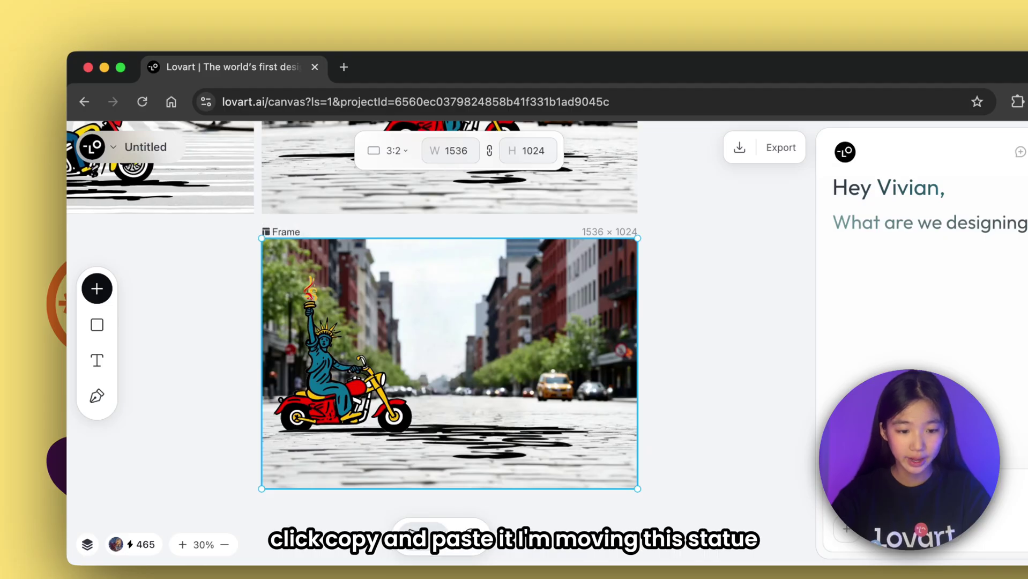
{"action": "key", "text": "ctrl+c"}
{"action": "key", "text": "ctrl+v"}
{"action": "scroll", "coordinate": [450, 359], "scroll_direction": "right", "scroll_amount": 5}
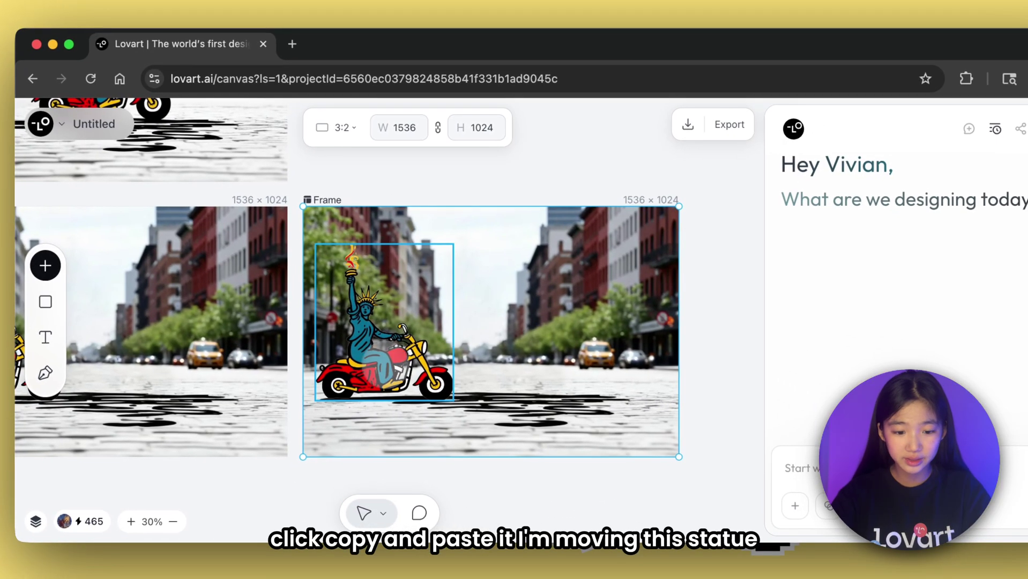
{"action": "left_click", "coordinate": [375, 370]}
{"action": "left_click_drag", "start_coordinate": [375, 370], "coordinate": [595, 366]}
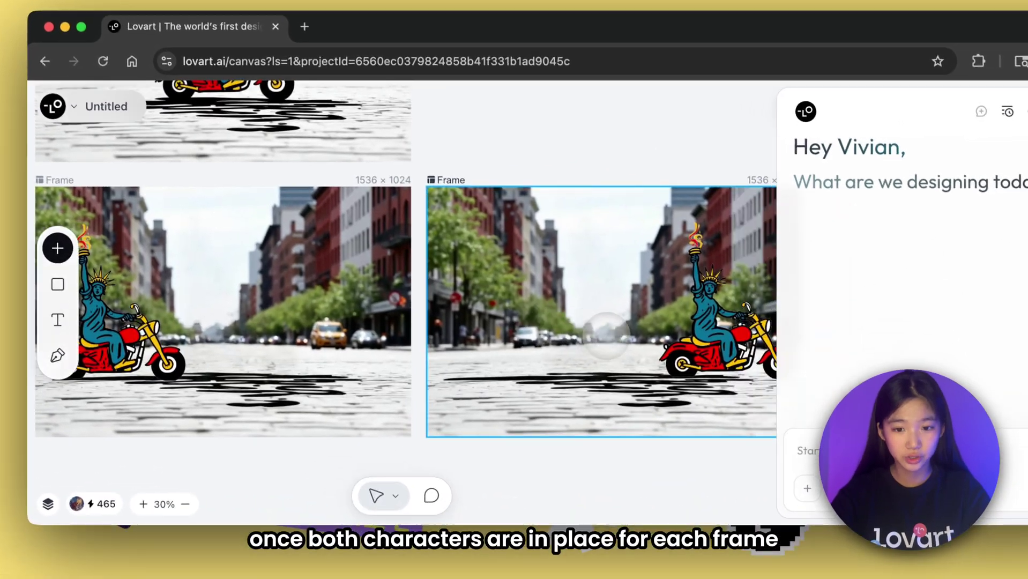
- Merge the left frame's statue and street layers into one image
{"action": "scroll", "coordinate": [402, 300], "scroll_direction": "left", "scroll_amount": 4}
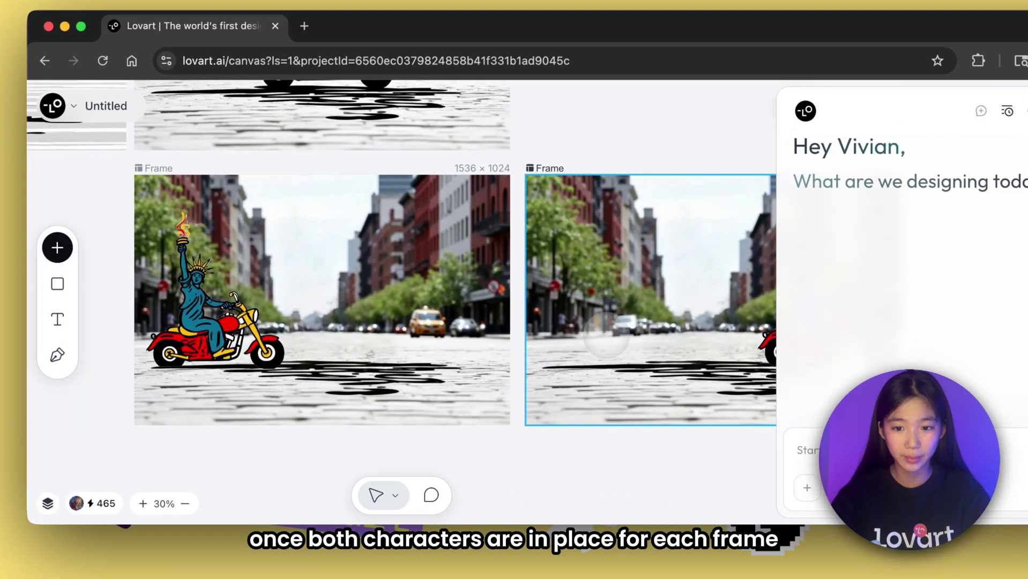
{"action": "left_click_drag", "start_coordinate": [199, 458], "coordinate": [379, 241]}
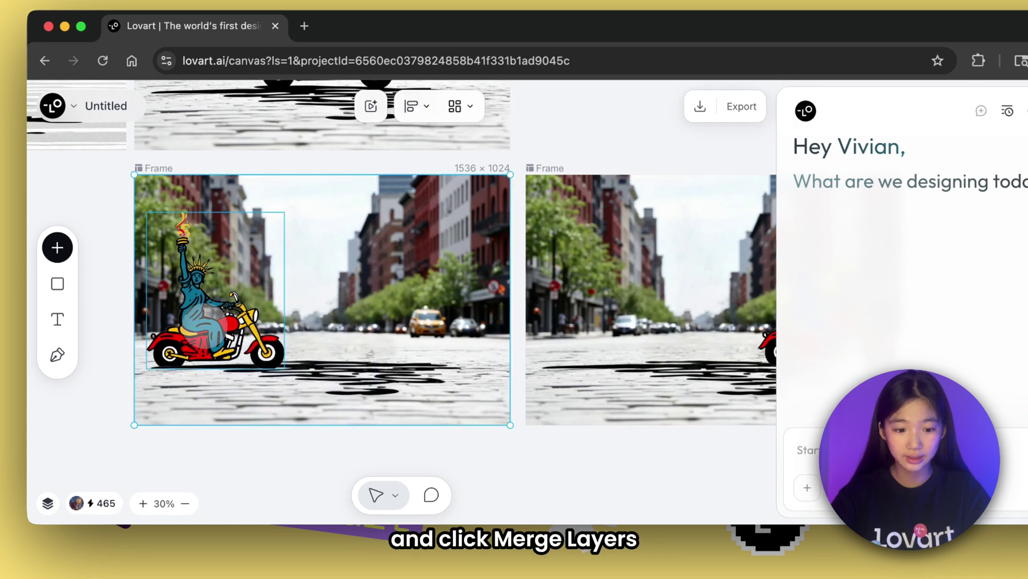
{"action": "right_click", "coordinate": [202, 323]}
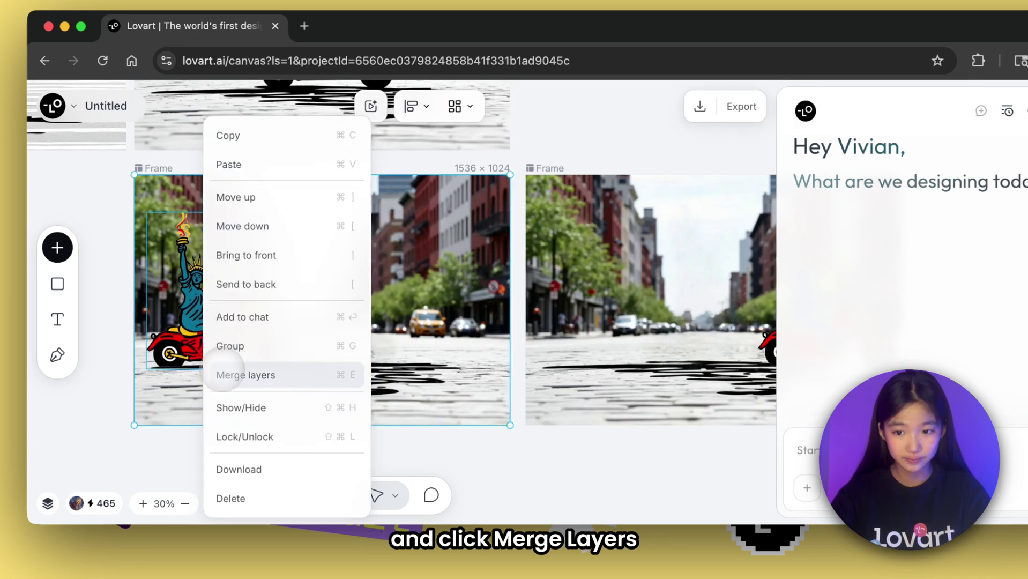
{"action": "left_click", "coordinate": [221, 372]}
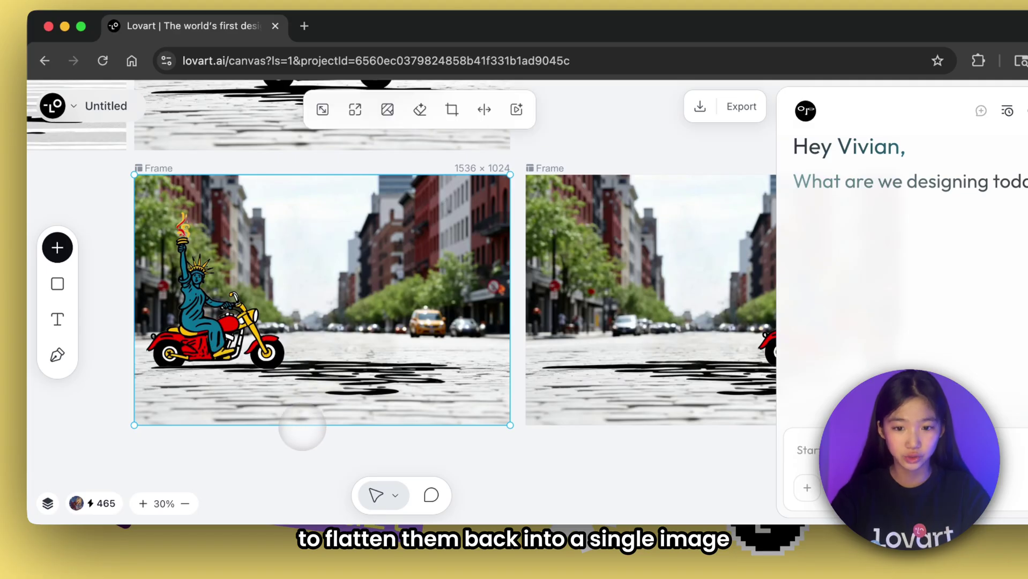
- Merge the second frame's layers too, then select both flattened frames
{"action": "scroll", "coordinate": [298, 424], "scroll_direction": "right", "scroll_amount": 2}
{"action": "scroll", "coordinate": [403, 427], "scroll_direction": "right", "scroll_amount": 10}
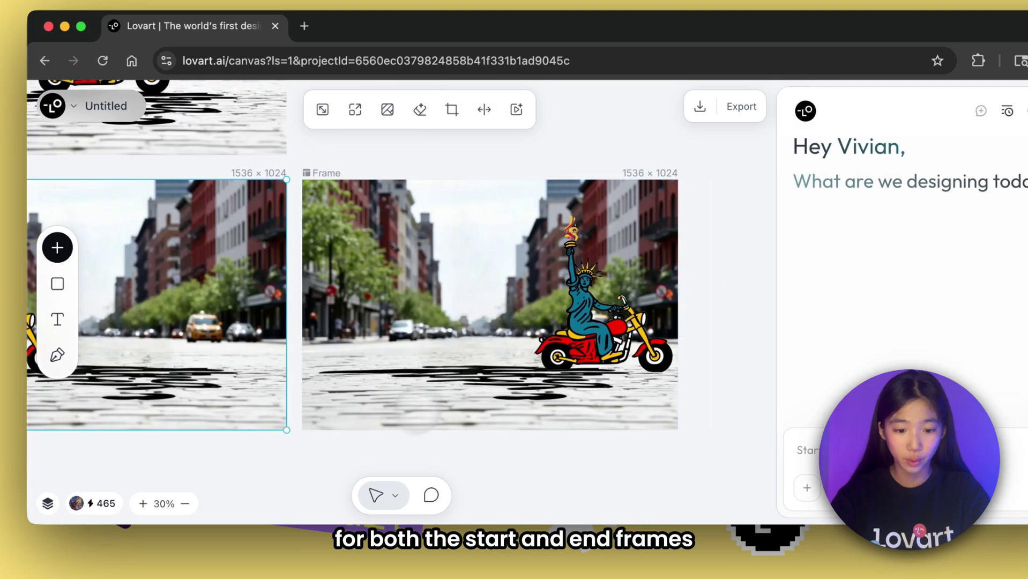
{"action": "left_click", "coordinate": [403, 423]}
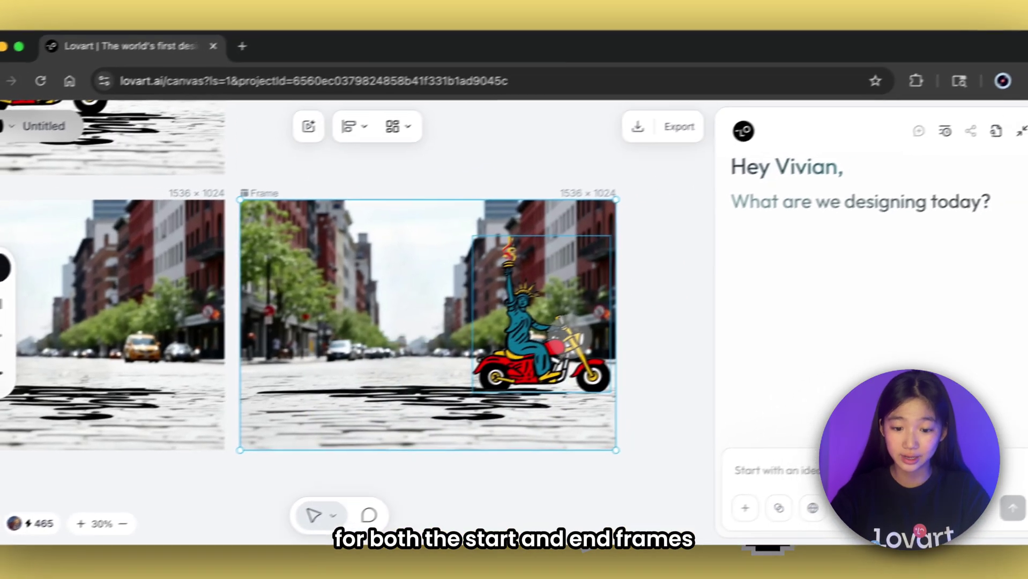
{"action": "right_click", "coordinate": [564, 329]}
{"action": "left_click", "coordinate": [635, 407]}
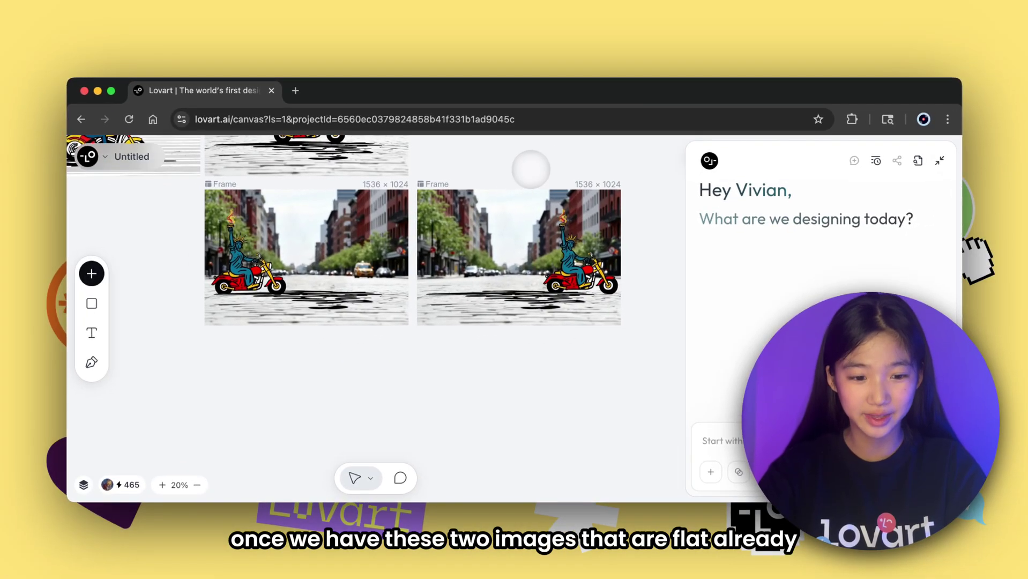
{"action": "left_click", "coordinate": [250, 261]}
{"action": "left_click", "coordinate": [480, 267]}
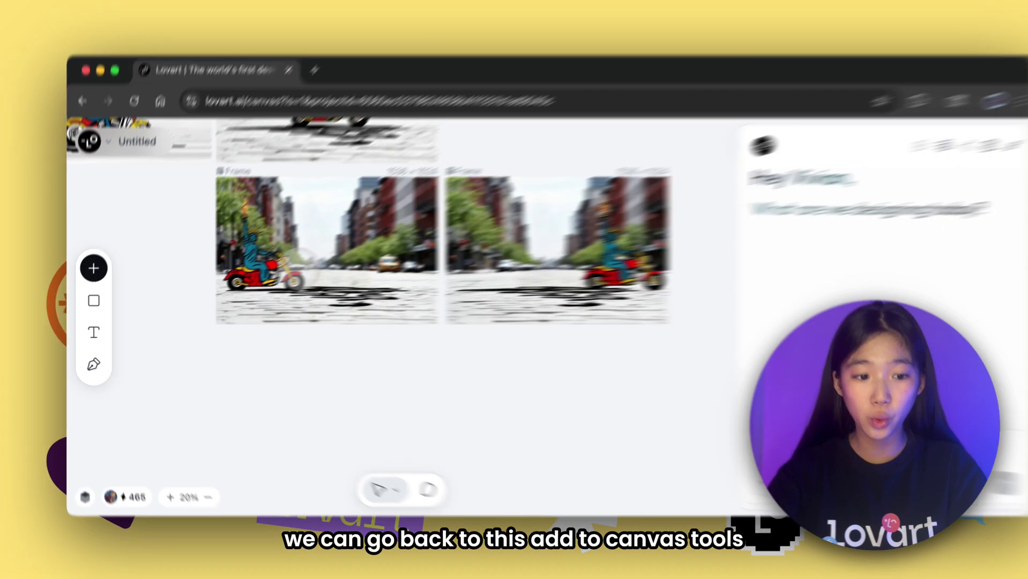
- Add a 1280 × 720 Video Generator below the two frames from the Add to Canvas menu
{"action": "left_click", "coordinate": [94, 268]}
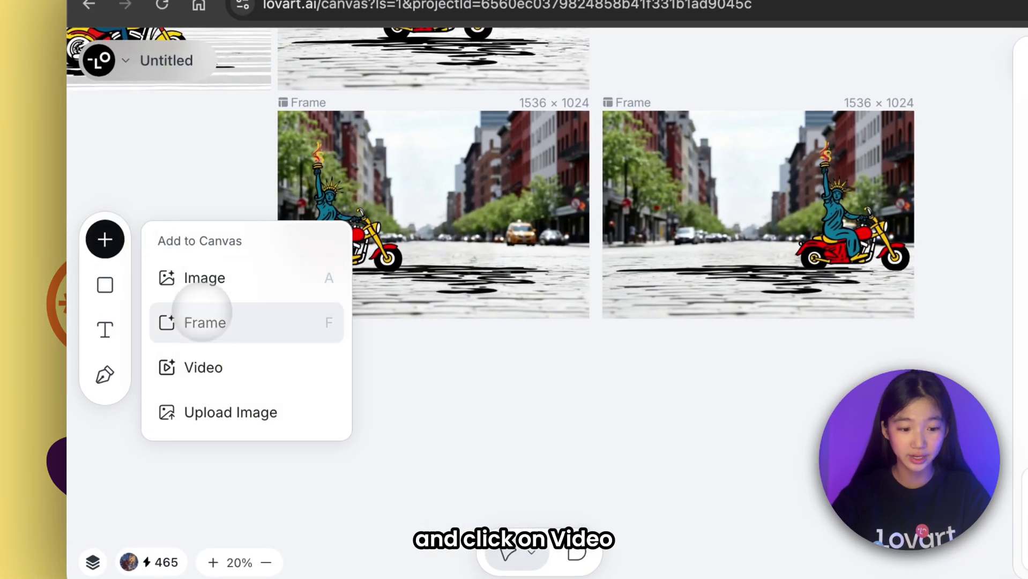
{"action": "left_click", "coordinate": [203, 369]}
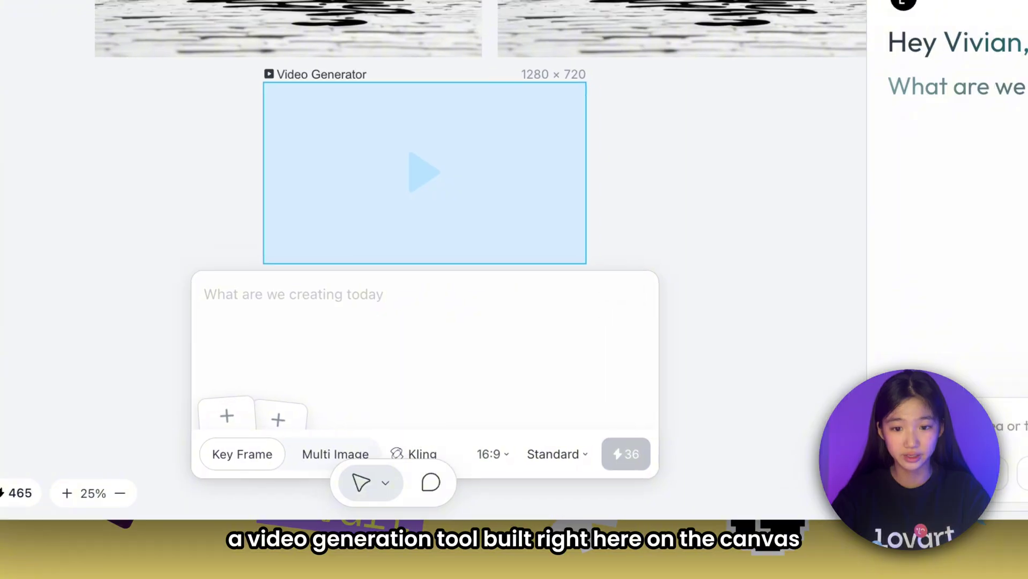
- Set the left statue image as the start frame and the right statue image as the end frame, both from the canvas
{"action": "mouse_move", "coordinate": [242, 383]}
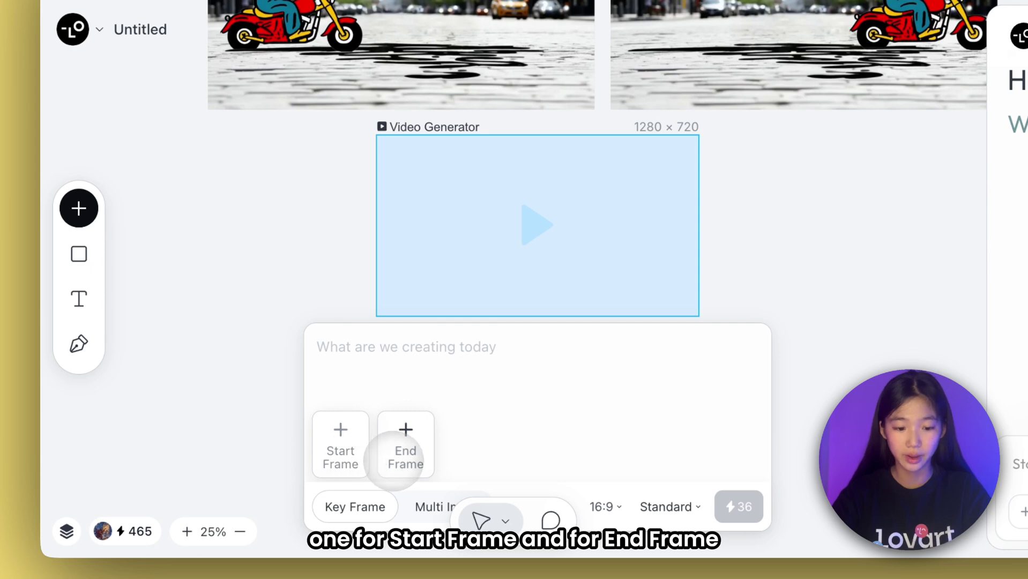
{"action": "left_click", "coordinate": [340, 444]}
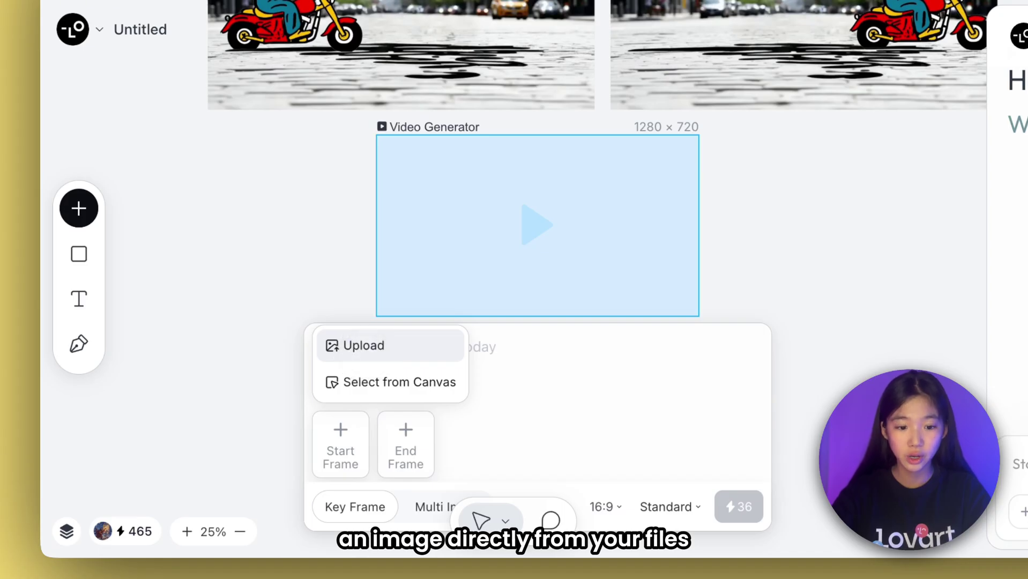
{"action": "left_click", "coordinate": [362, 381]}
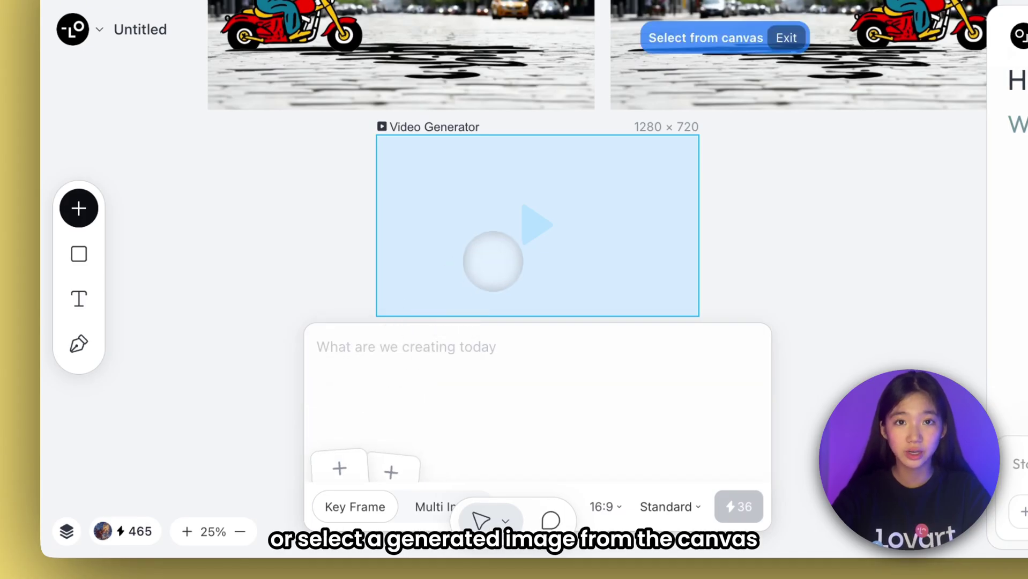
{"action": "scroll", "coordinate": [536, 225], "scroll_direction": "down", "scroll_amount": 1}
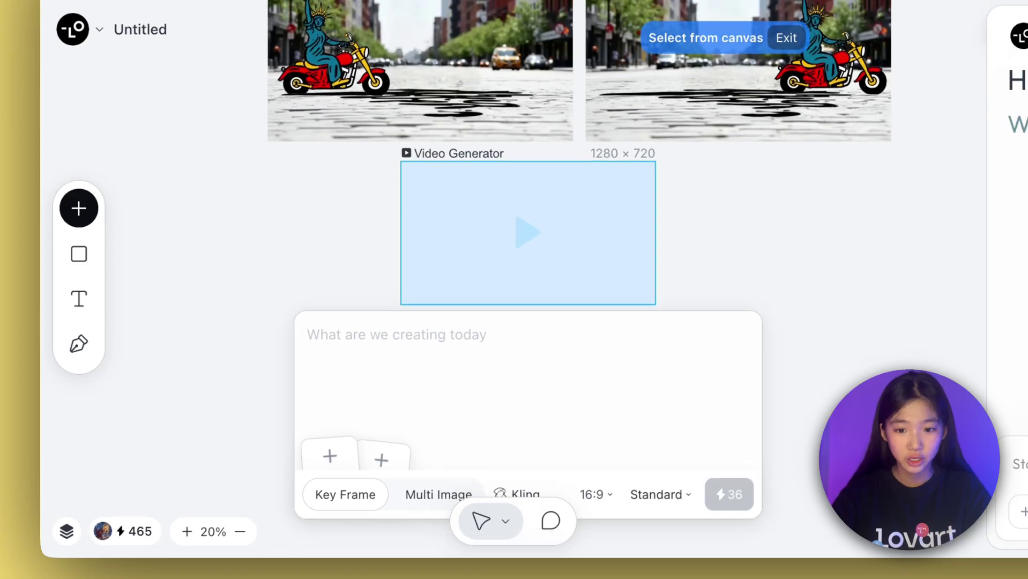
{"action": "scroll", "coordinate": [536, 268], "scroll_direction": "up", "scroll_amount": 5}
{"action": "scroll", "coordinate": [535, 268], "scroll_direction": "down", "scroll_amount": 1}
{"action": "scroll", "coordinate": [489, 271], "scroll_direction": "up", "scroll_amount": 1}
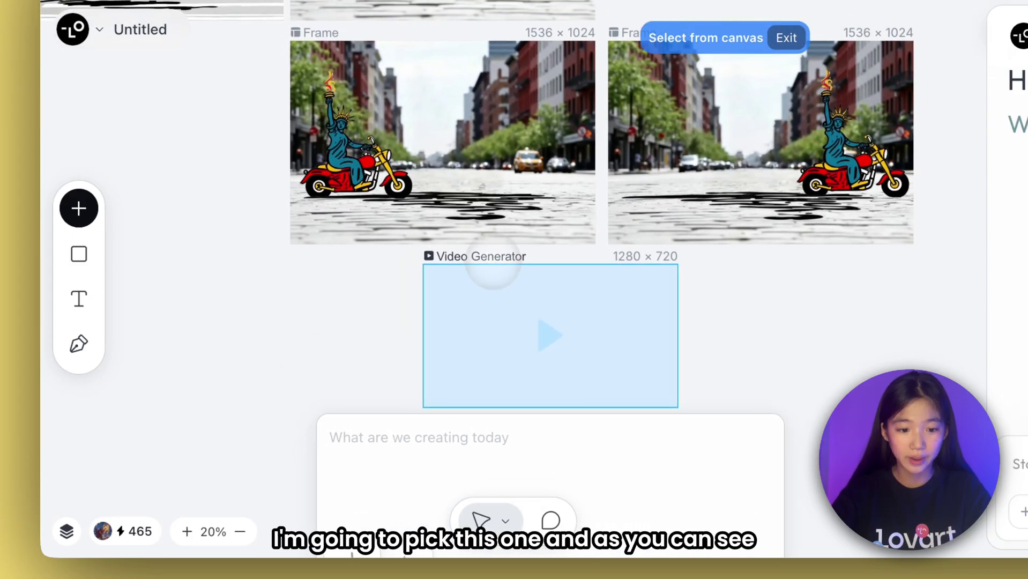
{"action": "left_click", "coordinate": [458, 187]}
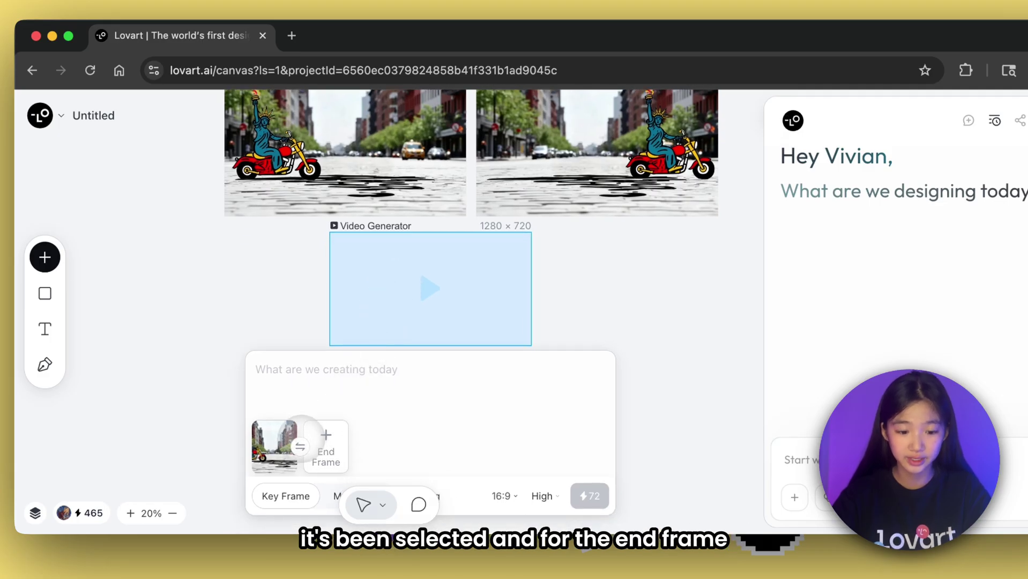
{"action": "left_click", "coordinate": [323, 441]}
{"action": "left_click", "coordinate": [364, 396]}
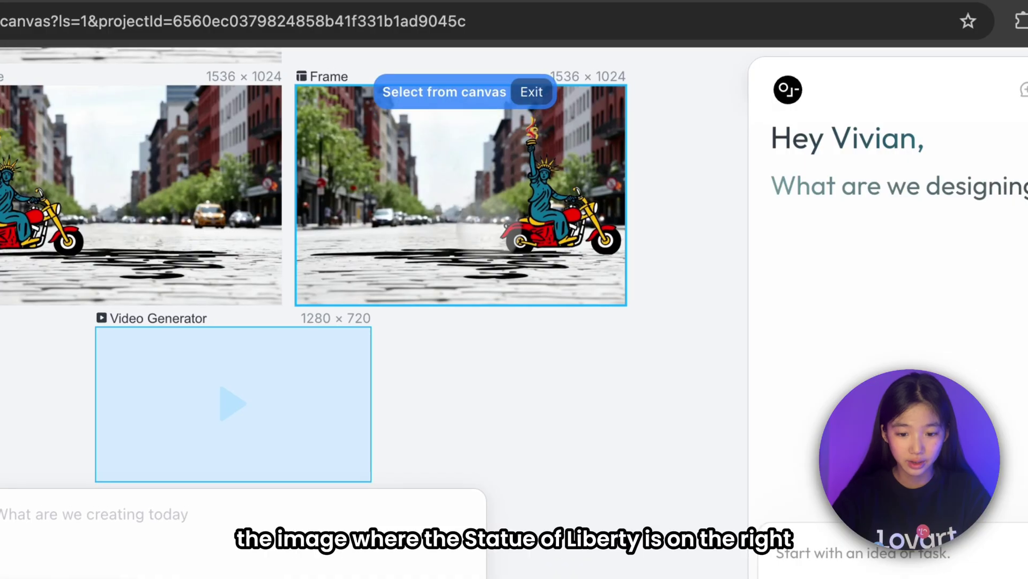
{"action": "left_click", "coordinate": [530, 237]}
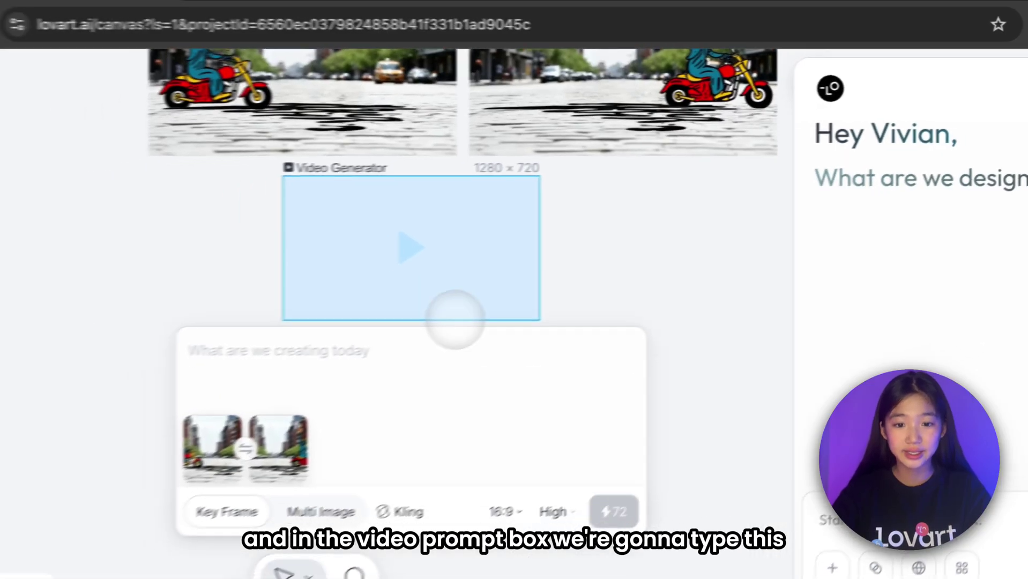
- Enter the prompt 'The Statue of Liberty rides her motorcycle across the street…' and generate the 72-credit video
{"action": "left_click", "coordinate": [177, 538]}
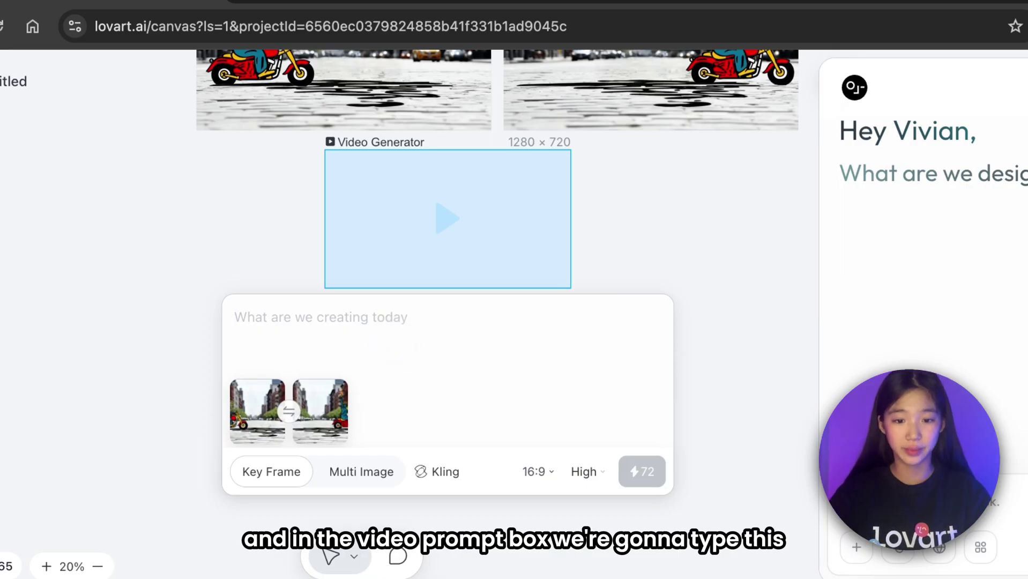
{"action": "type", "text": "The Statue of Liberty rides her motorcycle across the street, connecting the start and end frames"}
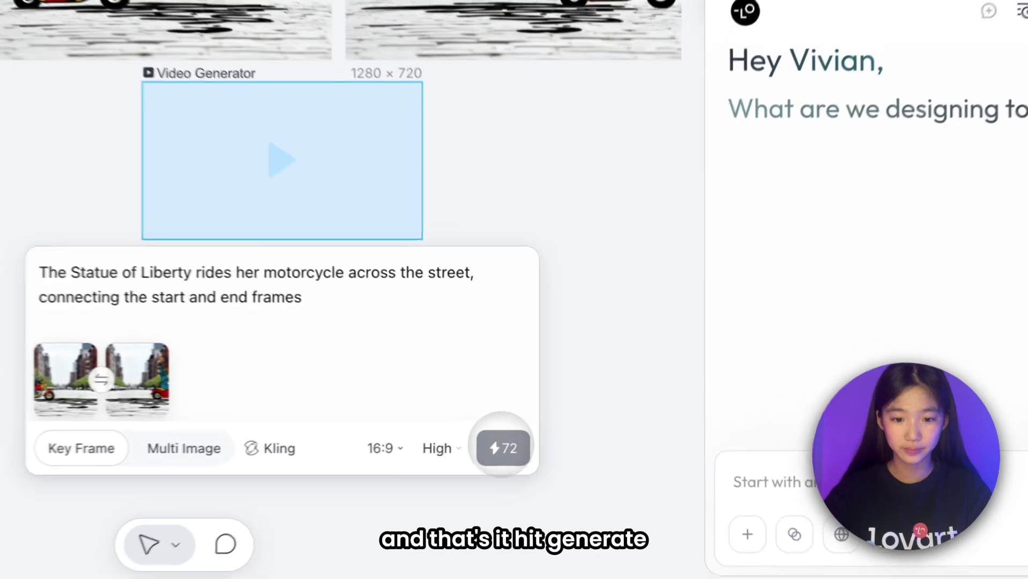
{"action": "left_click", "coordinate": [565, 421]}
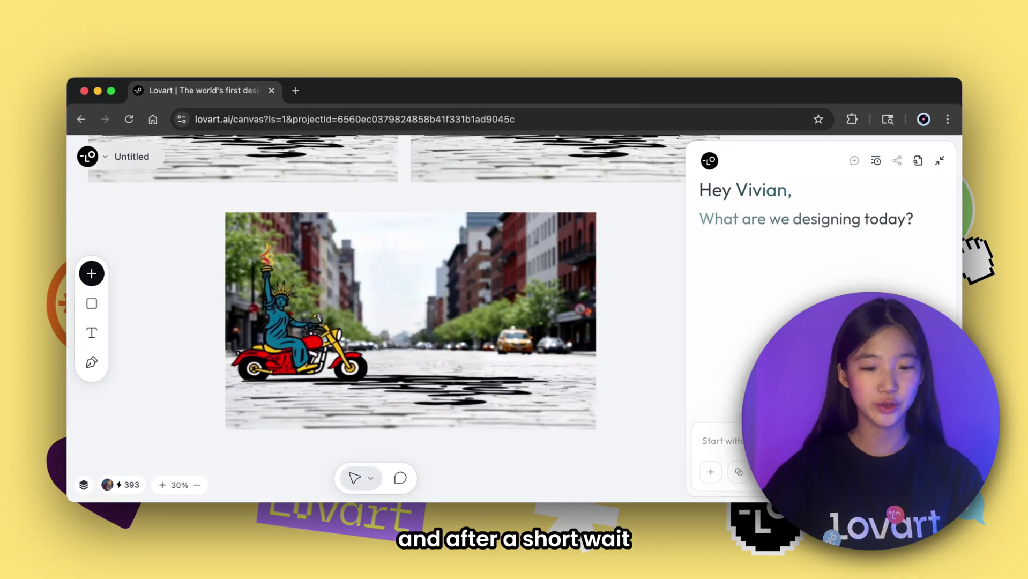
{"action": "mouse_move", "coordinate": [407, 311]}
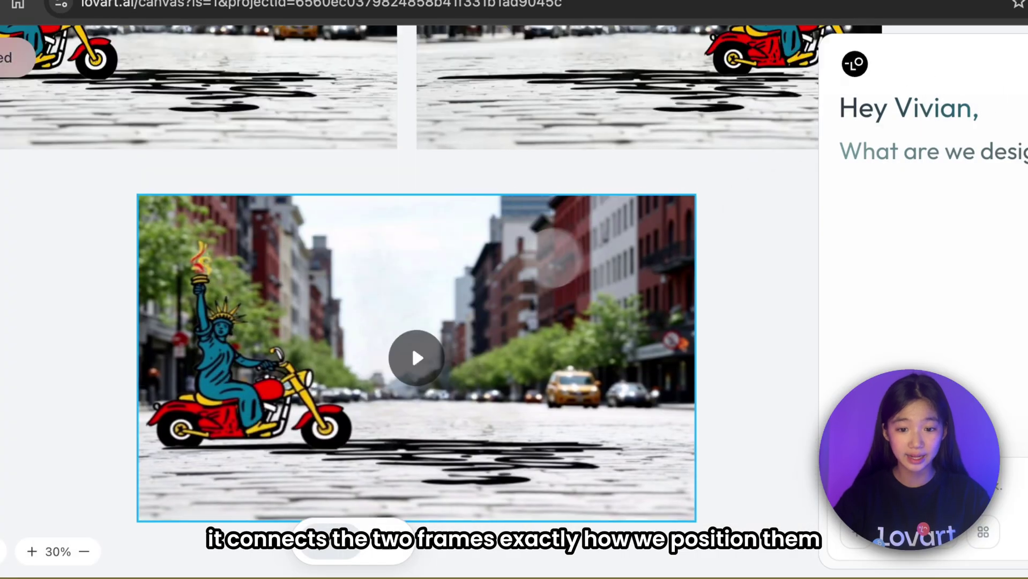
{"action": "scroll", "coordinate": [557, 257], "scroll_direction": "up", "scroll_amount": 5}
{"action": "scroll", "coordinate": [523, 271], "scroll_direction": "down", "scroll_amount": 3}
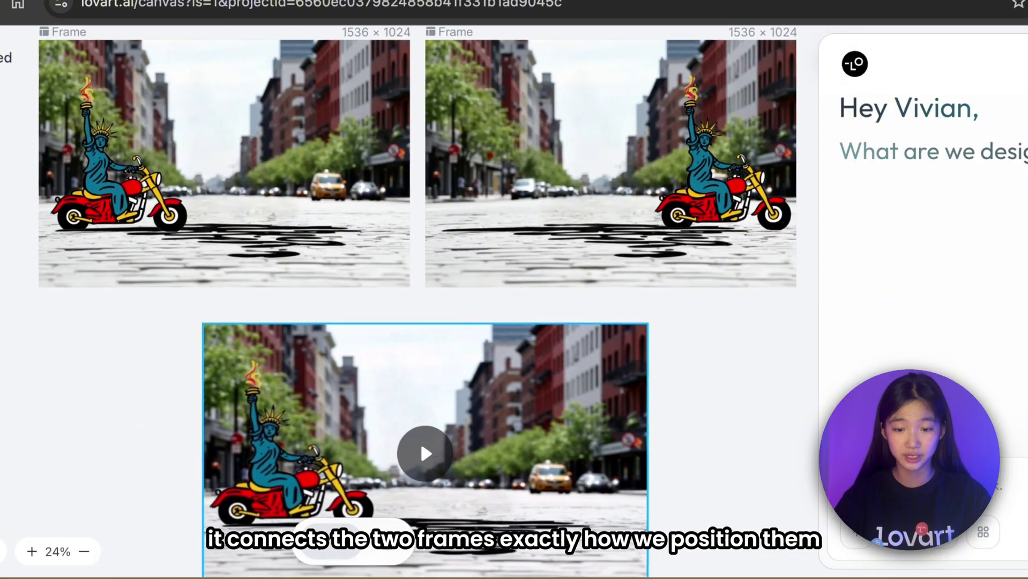